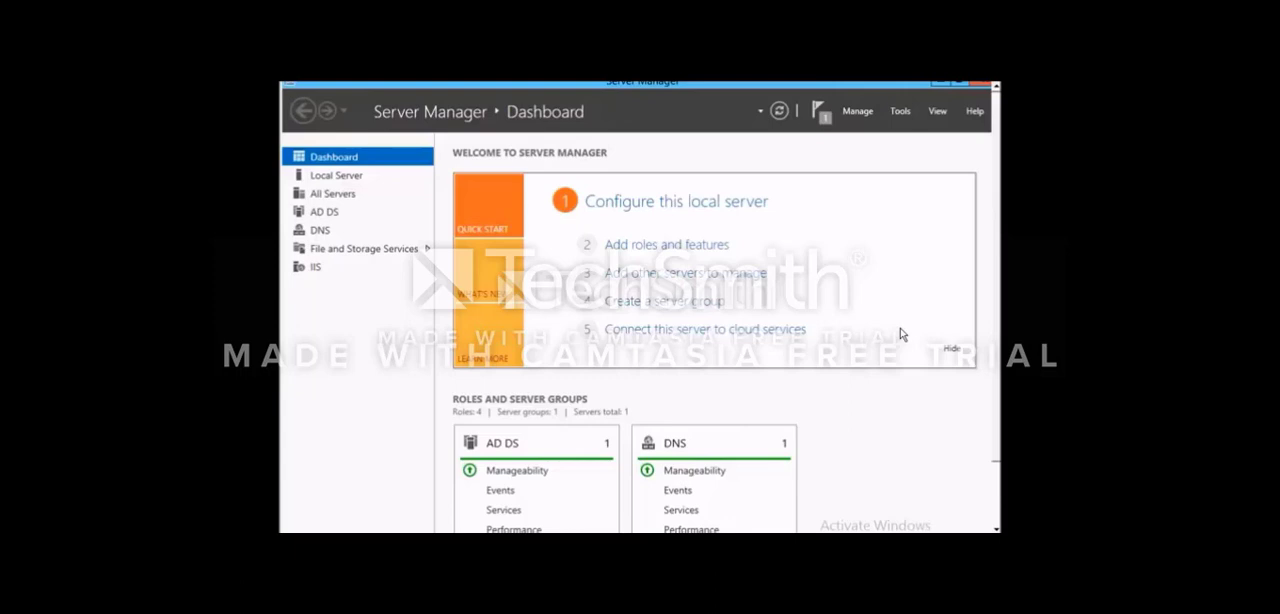
- Start adding roles and features with a role-based or feature-based installation on the server DCGINF2.Ensat.loc
left_click(690, 255)
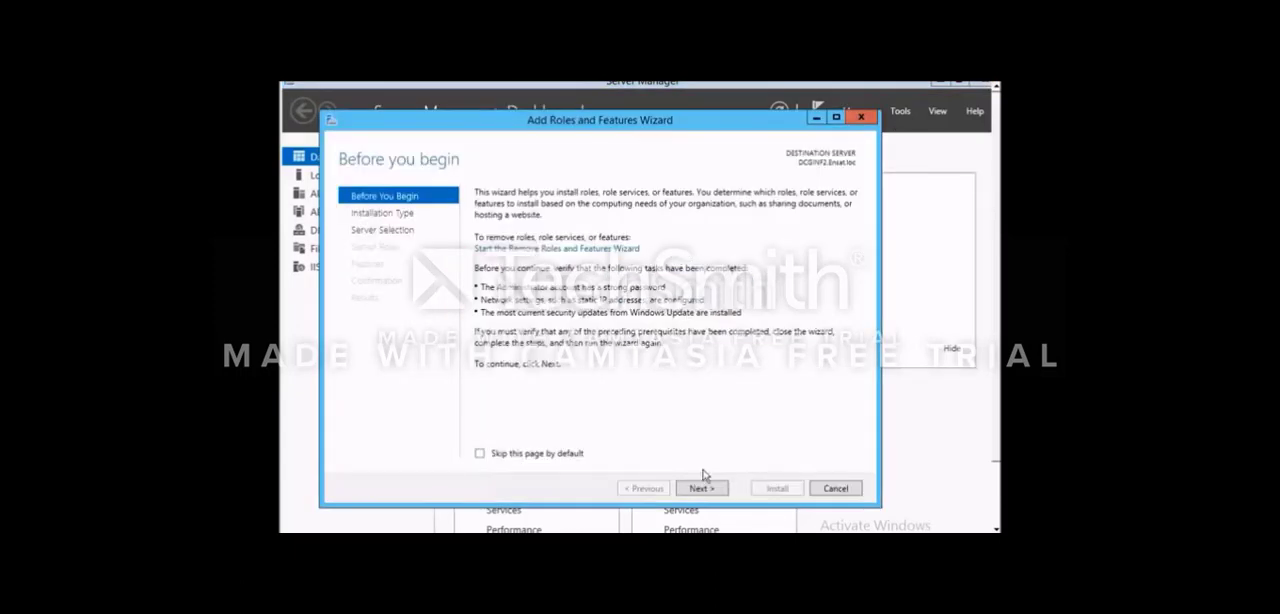
left_click(708, 488)
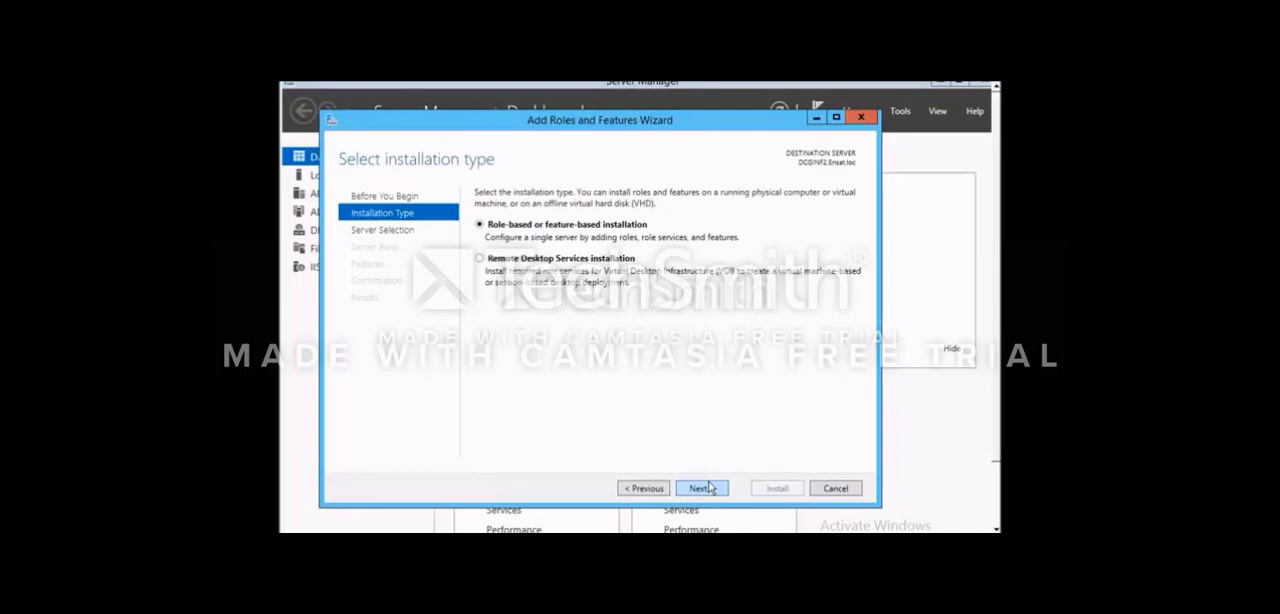
left_click(715, 487)
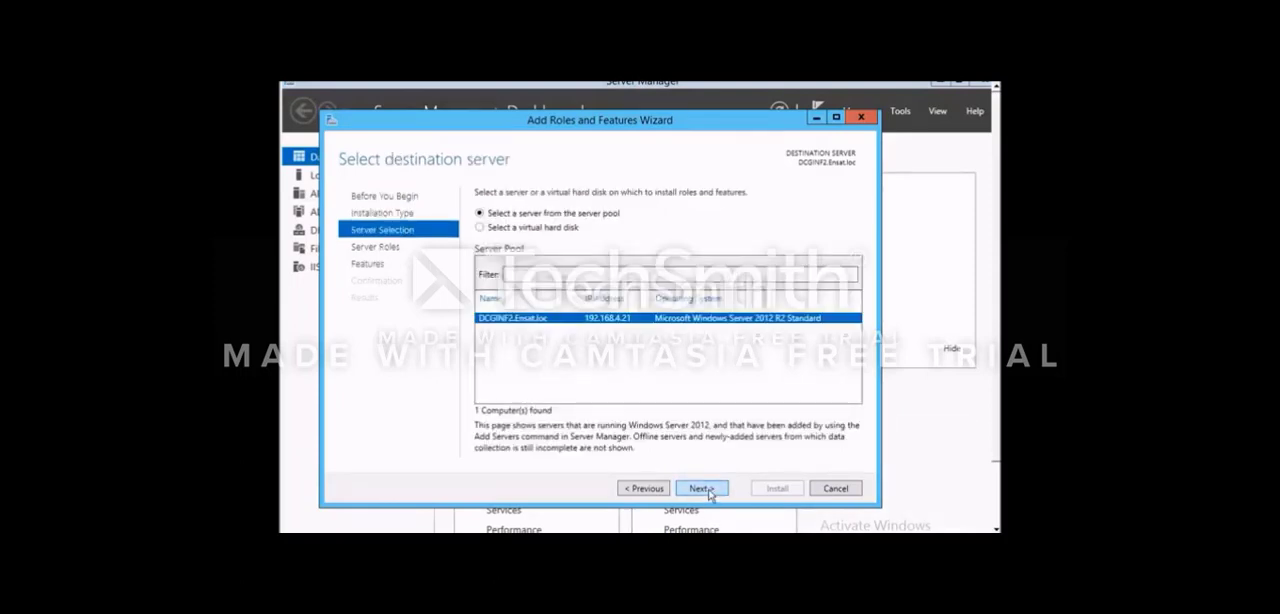
left_click(708, 489)
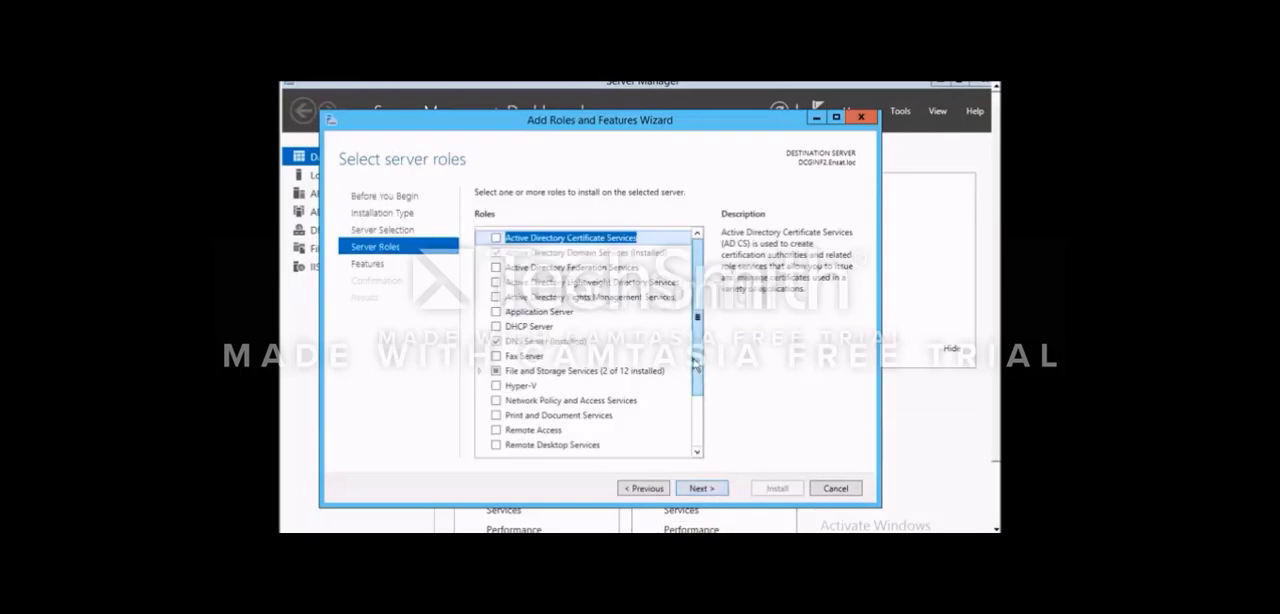
- Choose the DHCP Server role with its required management tools and proceed to the installation confirmation with the default features
left_click(498, 328)
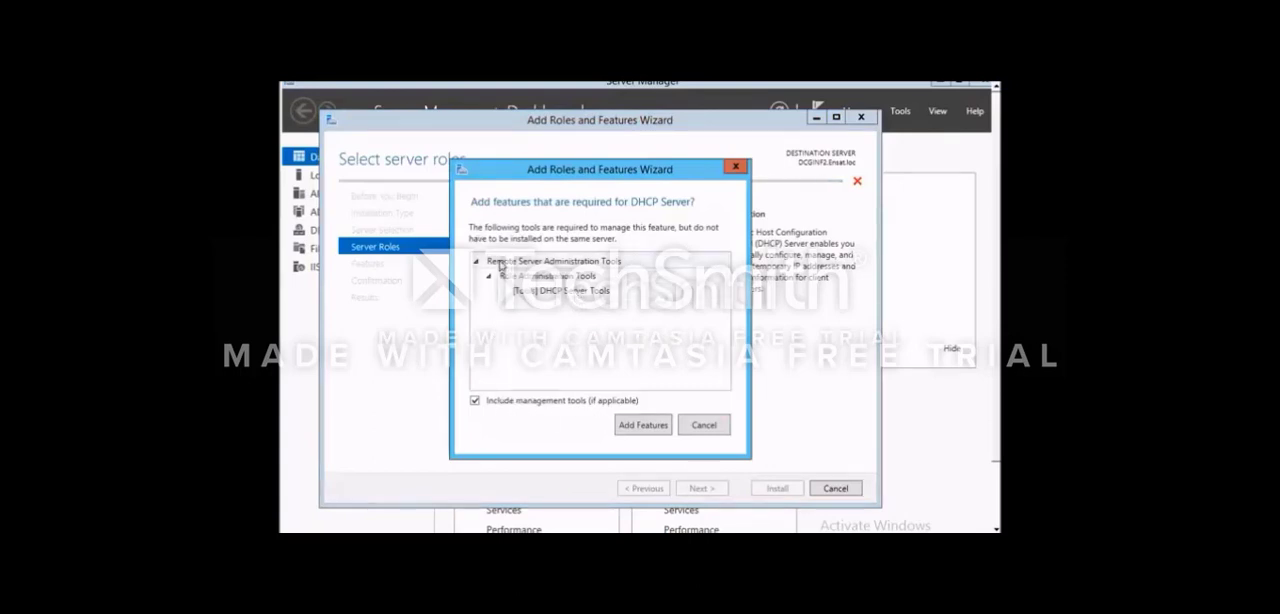
left_click(630, 425)
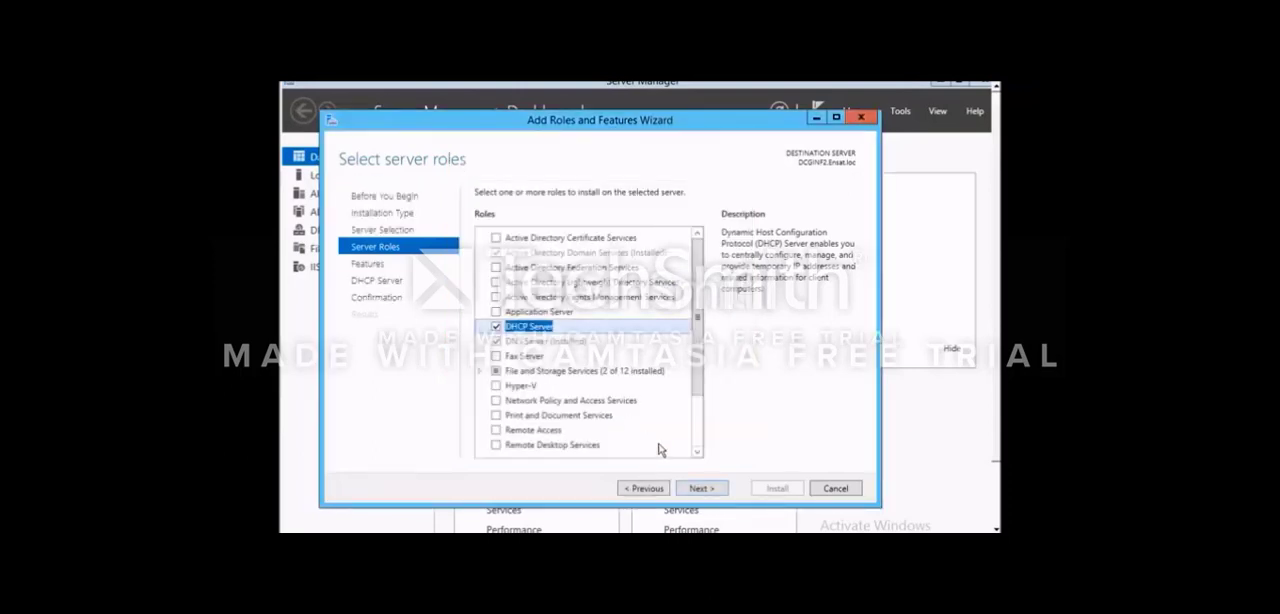
left_click(699, 491)
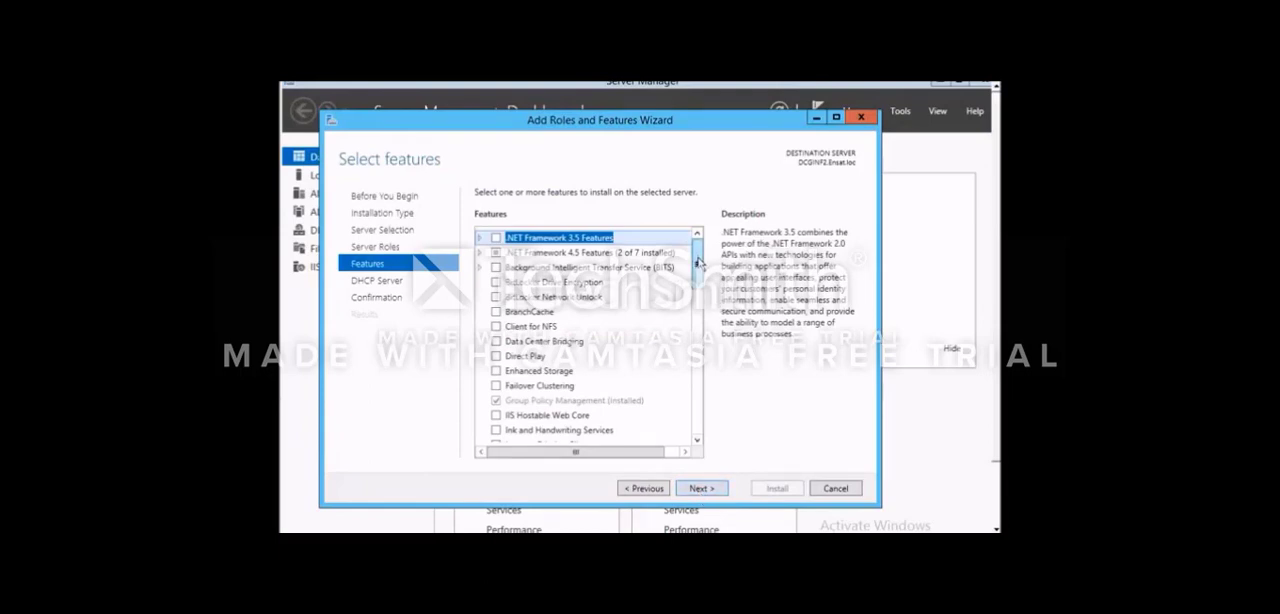
left_click_drag(698, 262, 707, 441)
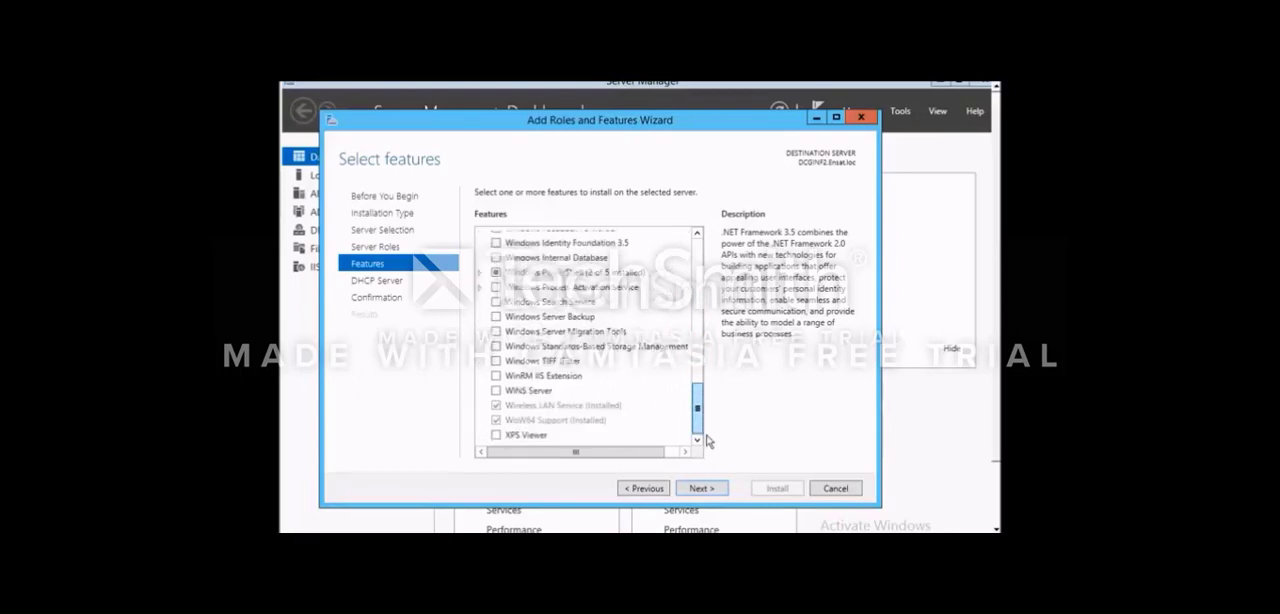
left_click(712, 488)
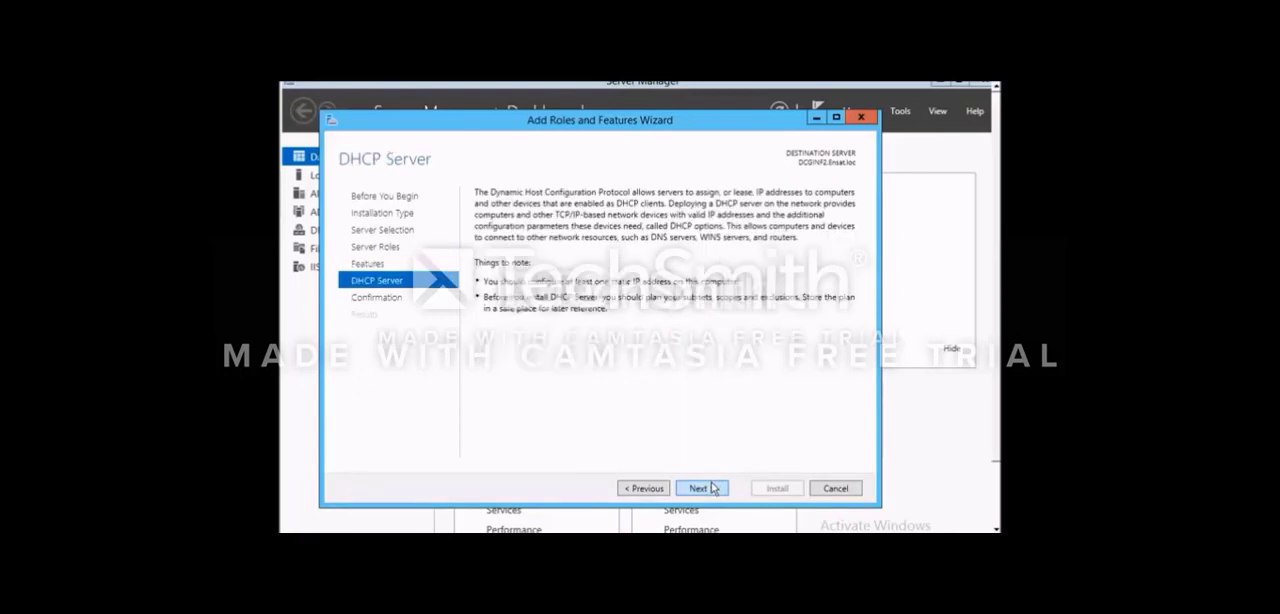
left_click(713, 488)
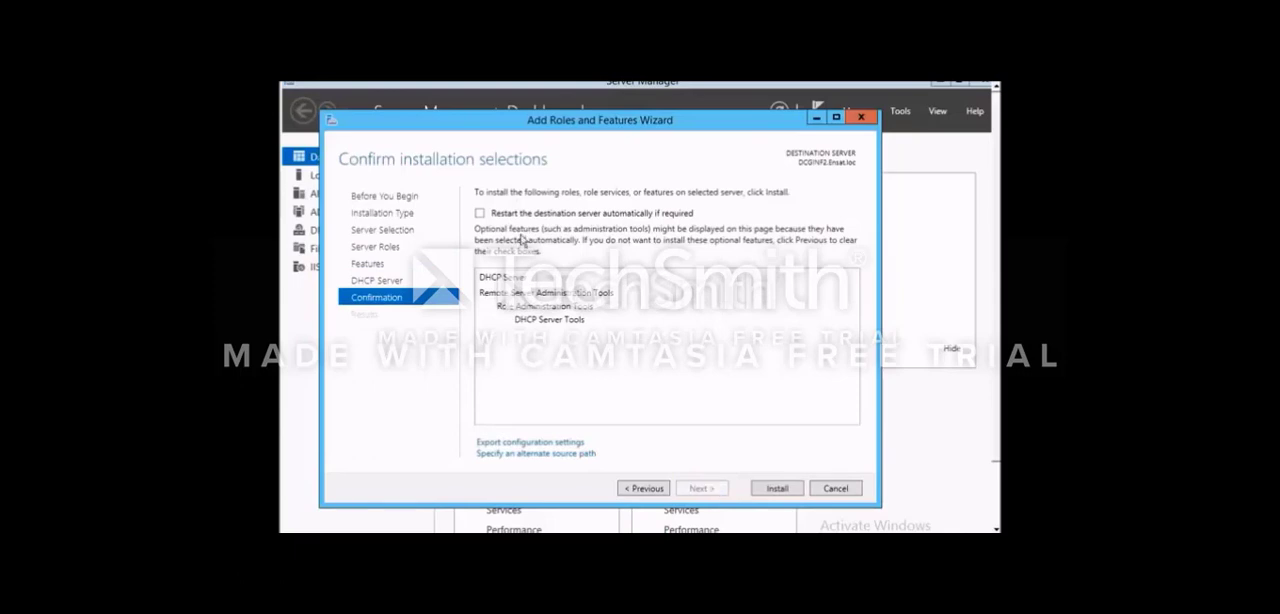
- Allow automatic restart of the destination server, install the DHCP Server role and close the wizard
left_click(480, 213)
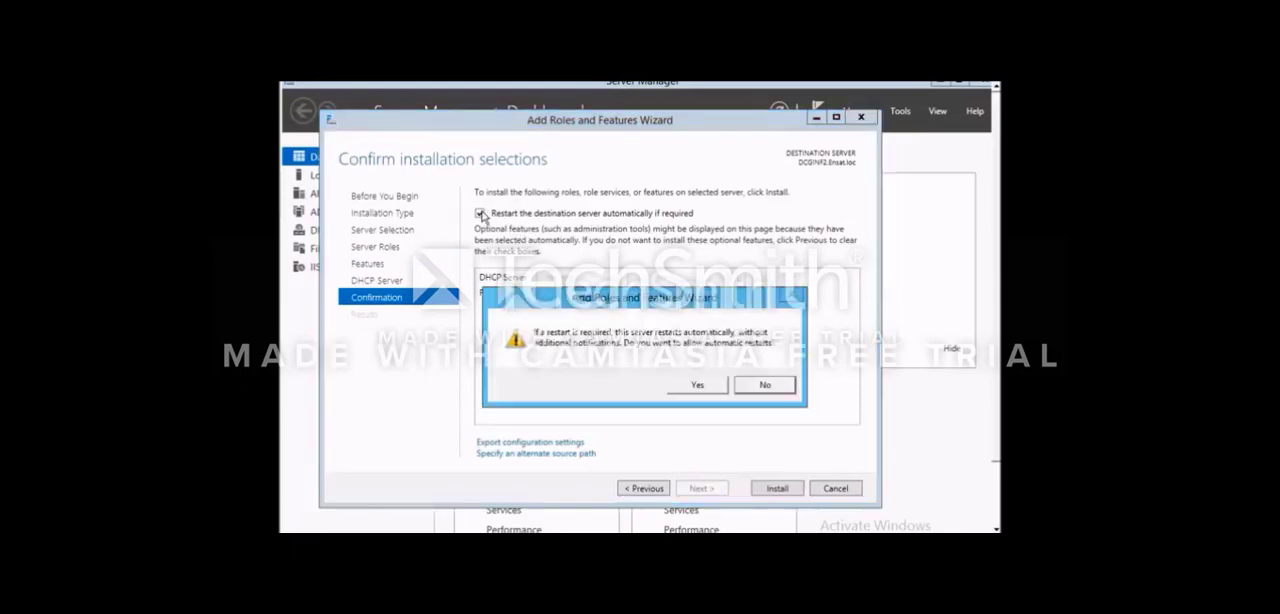
left_click(695, 384)
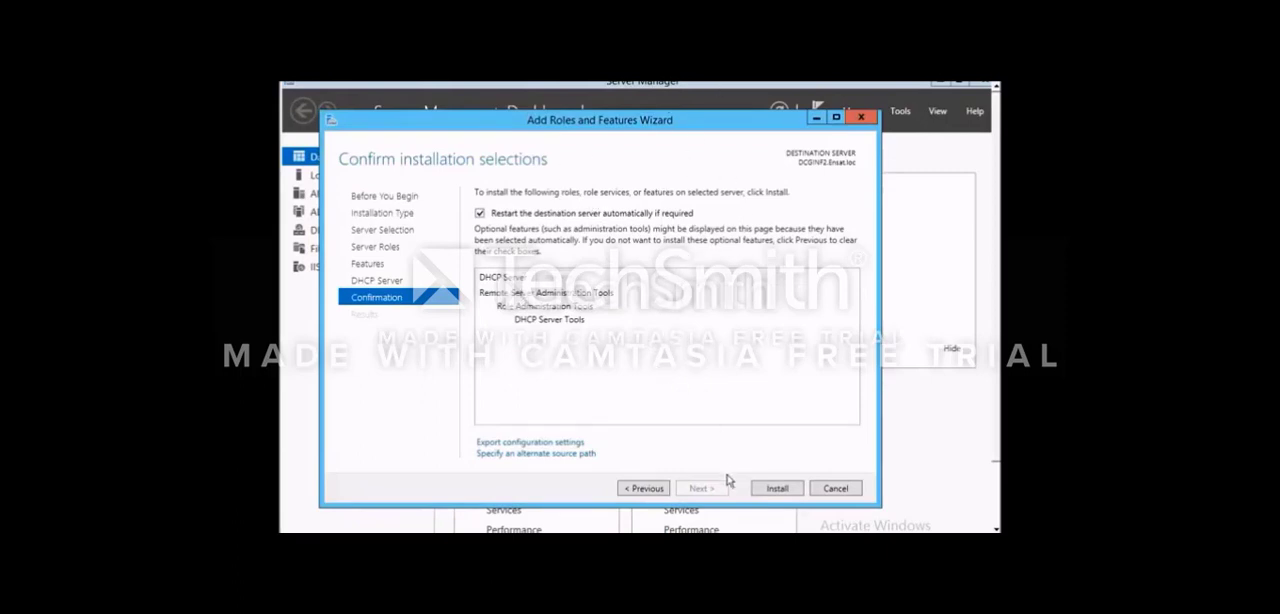
left_click(774, 488)
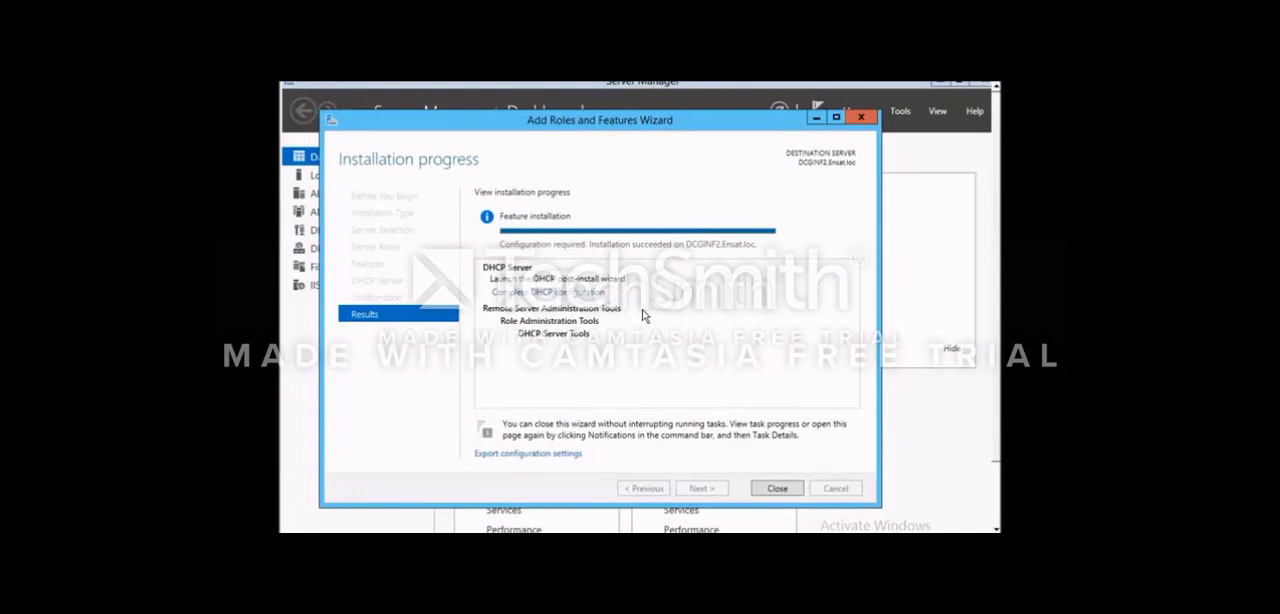
left_click(781, 490)
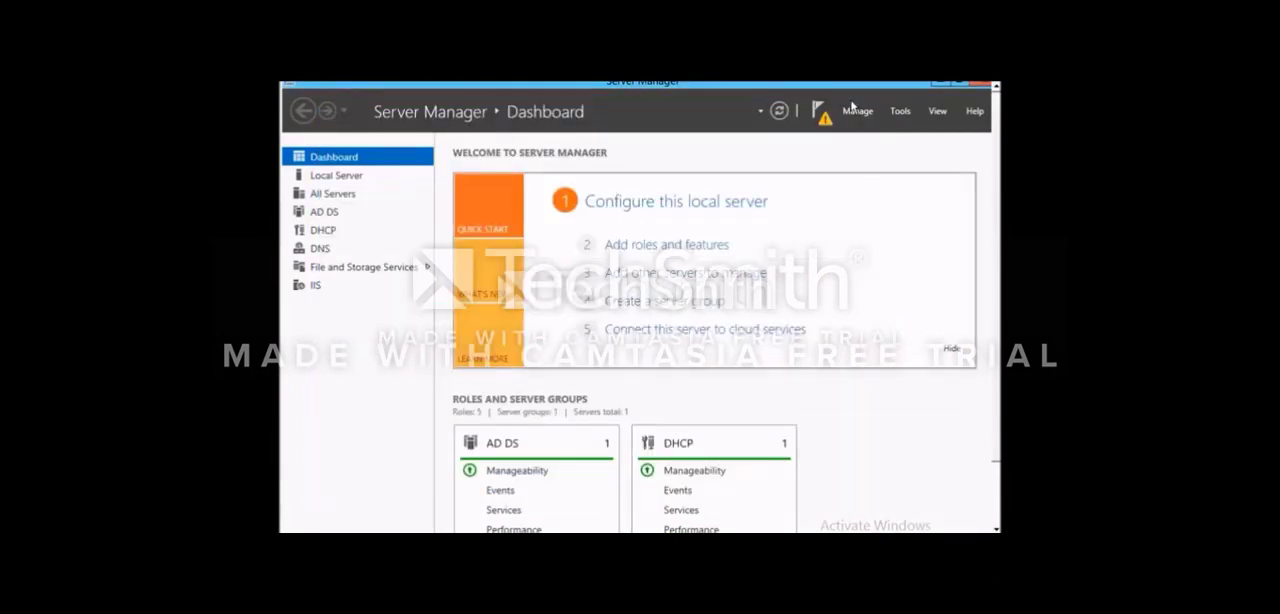
- Complete the DHCP post-install configuration, authorizing the server in AD DS with the ENSAT domain administrator's credentials
left_click(822, 117)
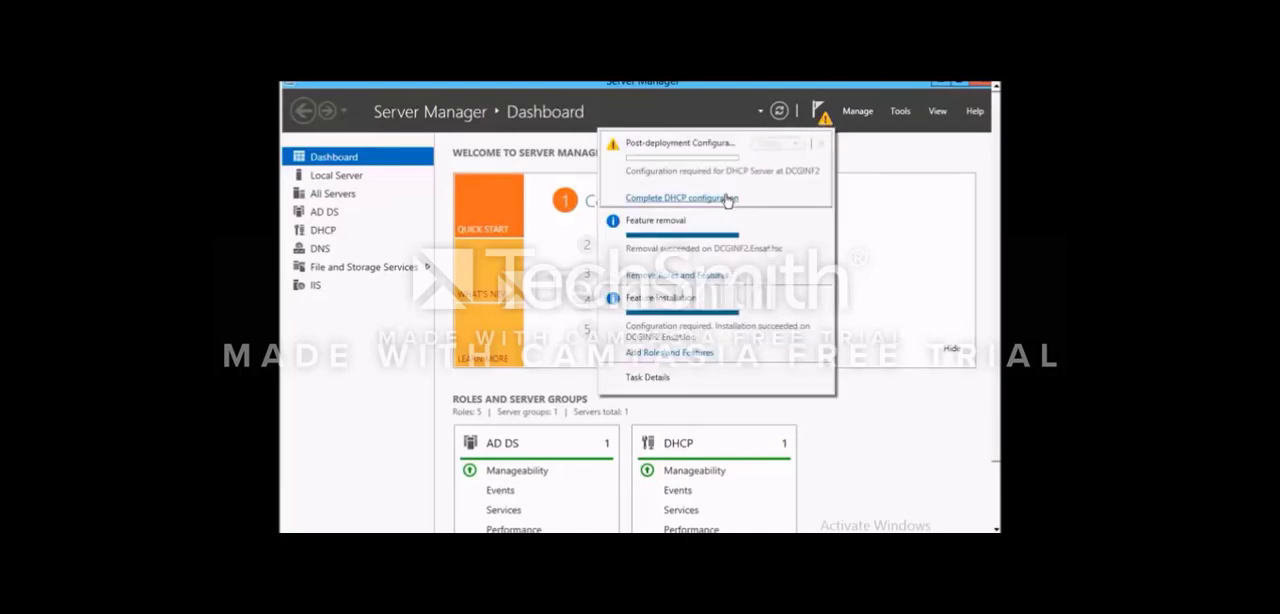
left_click(688, 199)
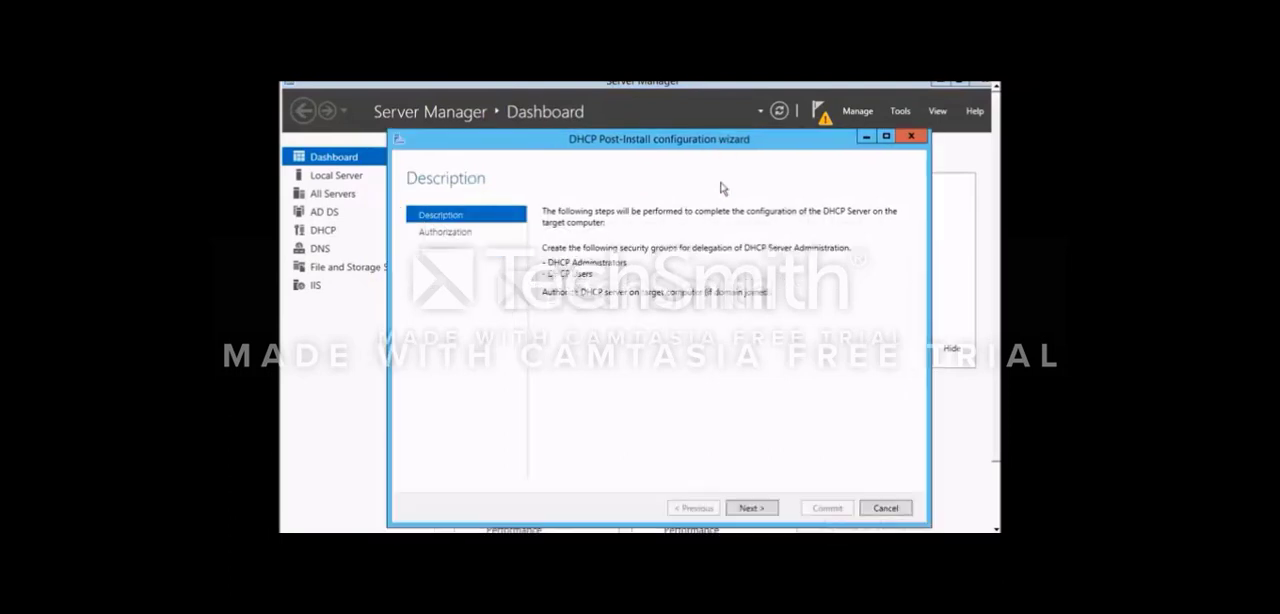
left_click(763, 508)
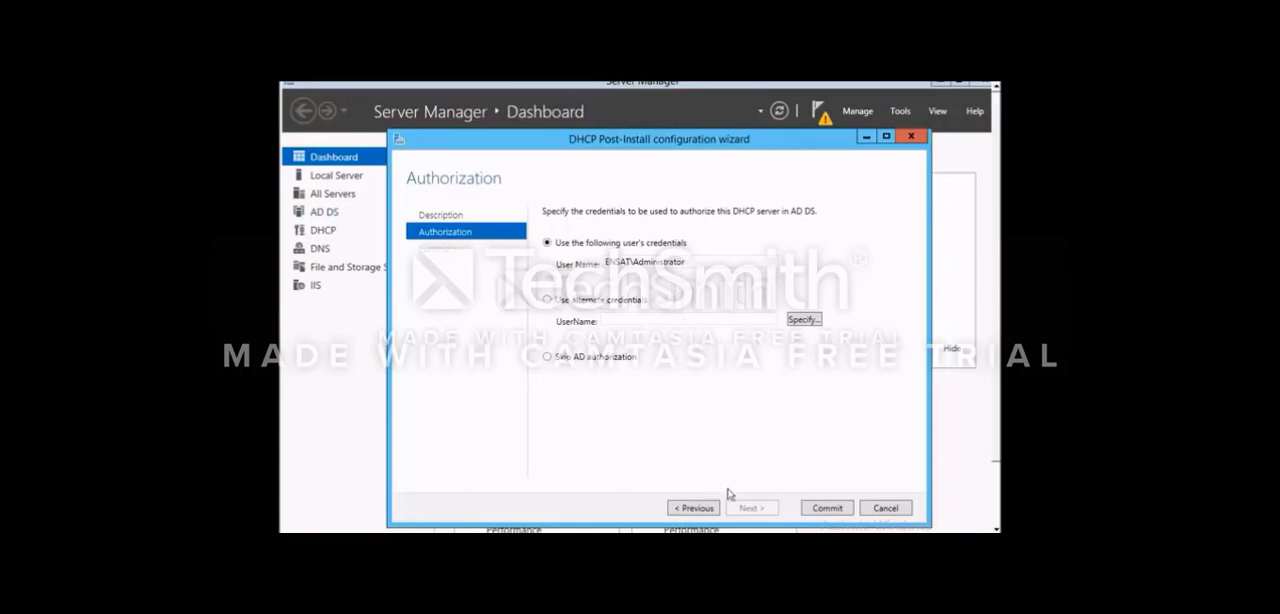
left_click(827, 508)
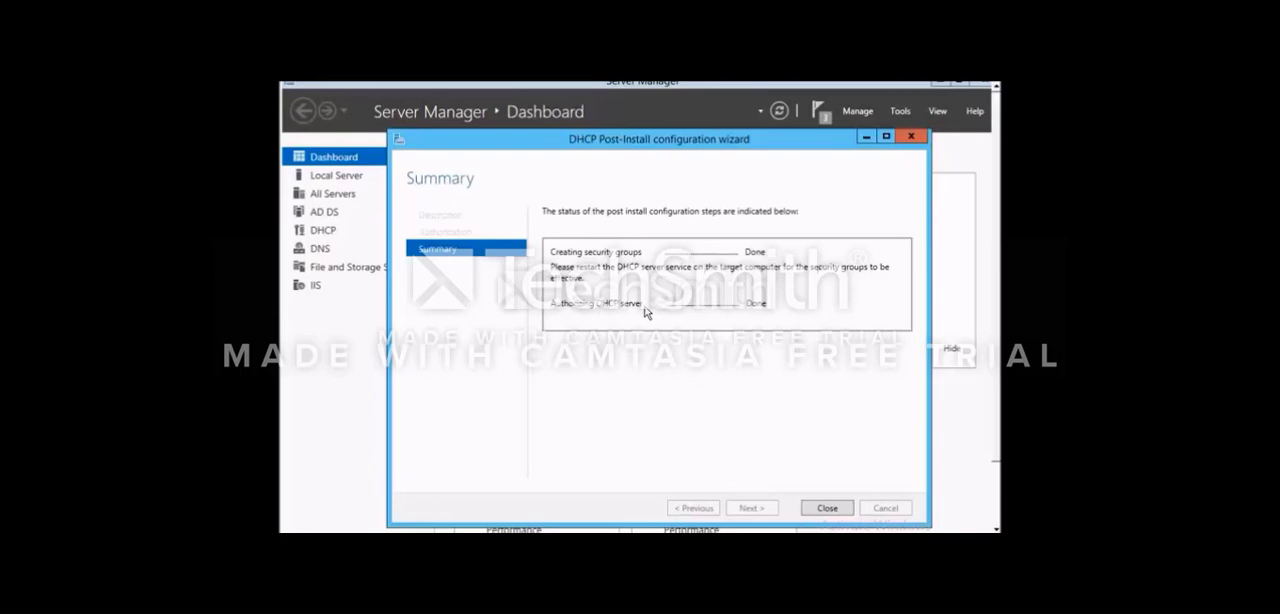
left_click(814, 509)
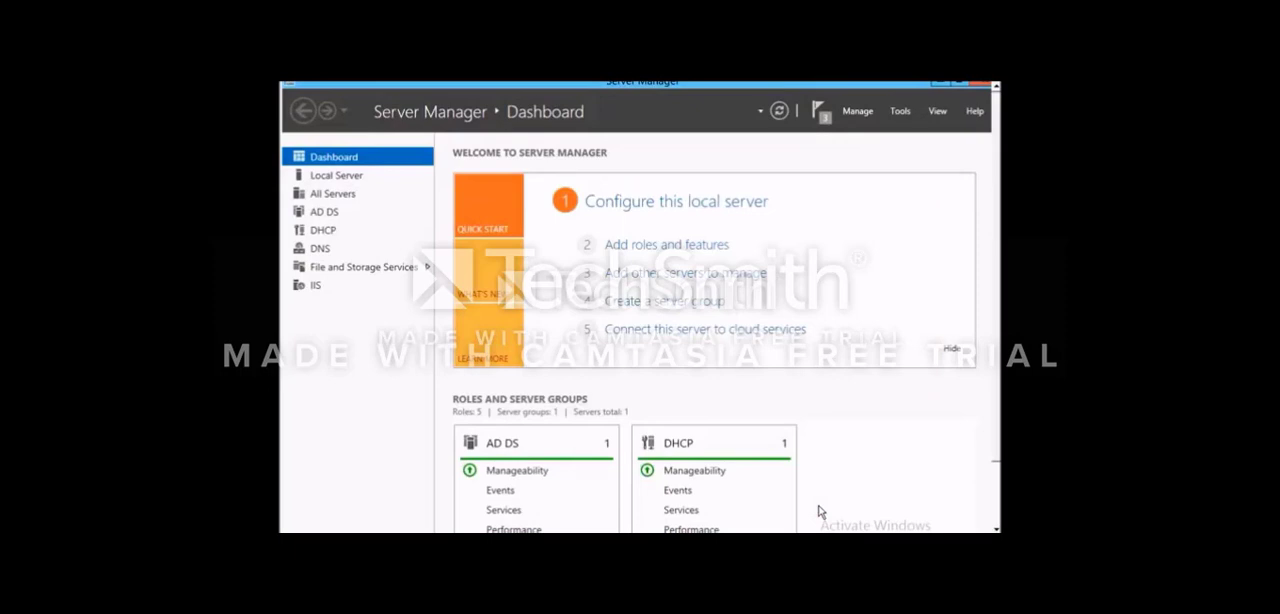
- View the DHCP role page in Server Manager and open the DHCP management console from Administrative Tools
left_click(322, 232)
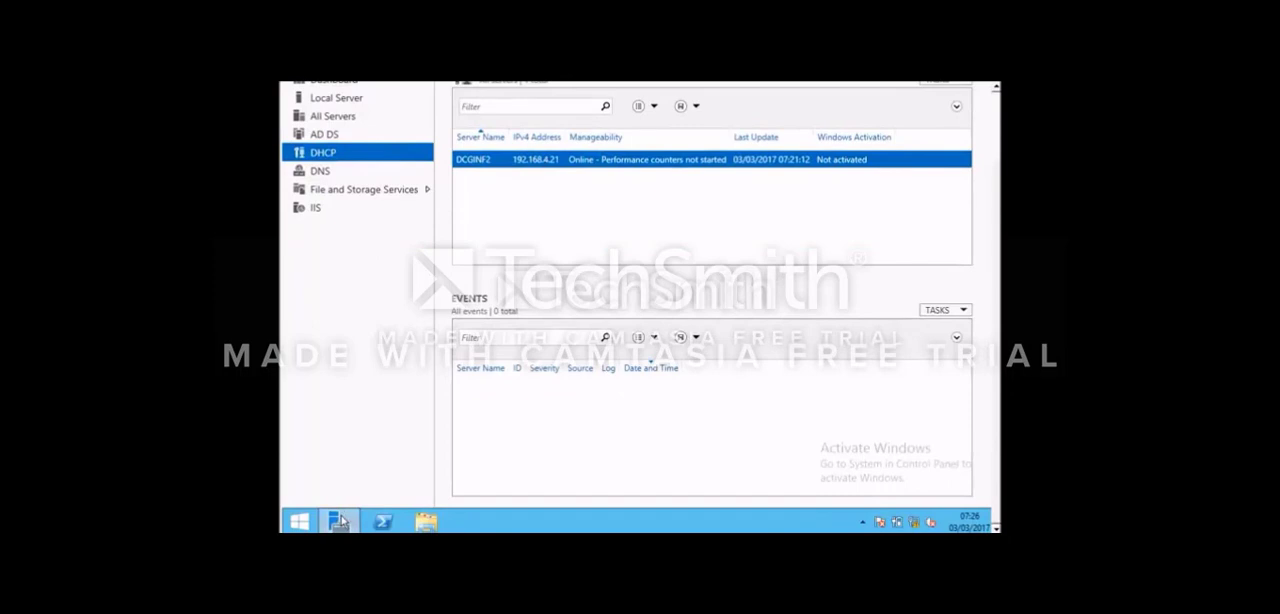
left_click(300, 522)
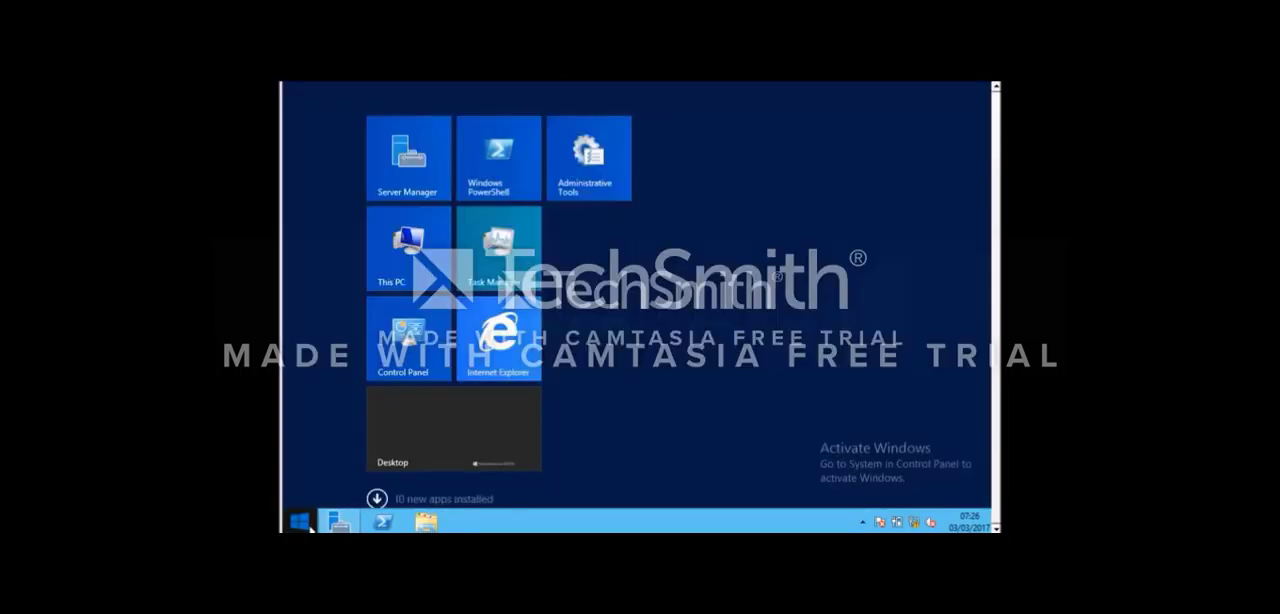
left_click(621, 148)
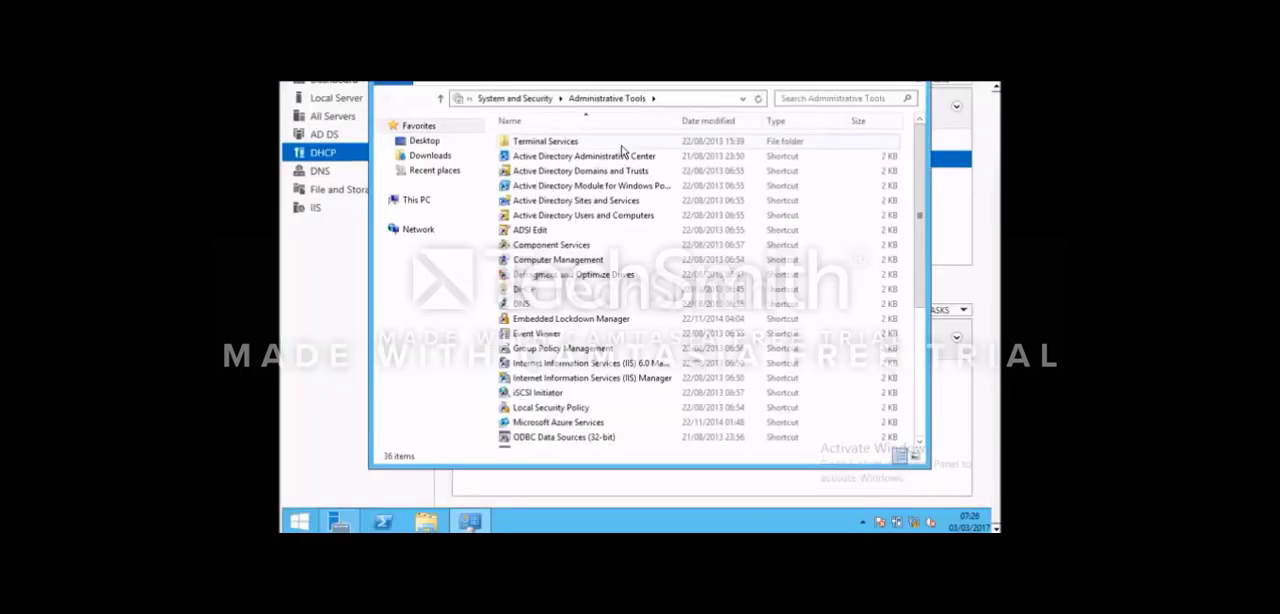
double_click(627, 290)
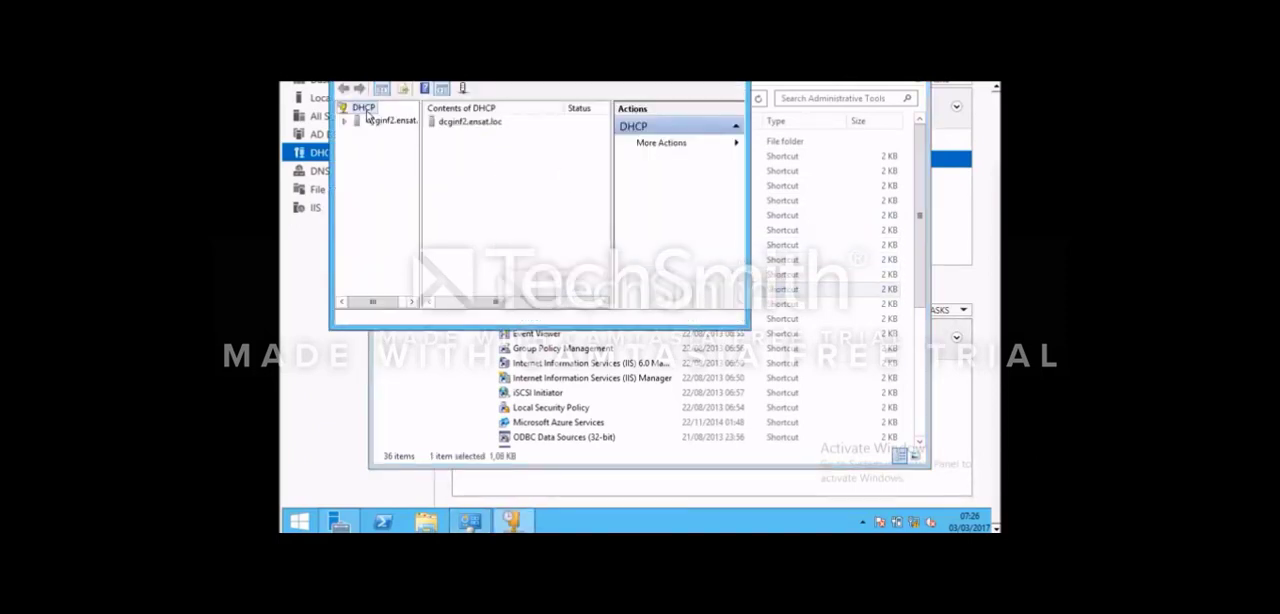
left_click(724, 529)
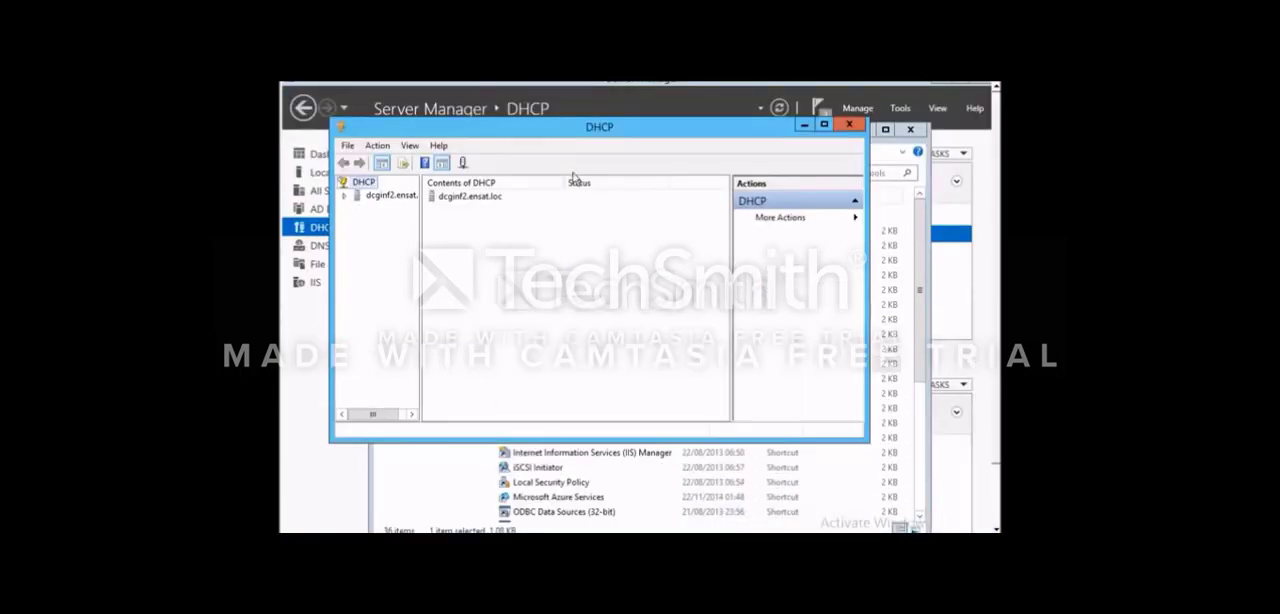
- Widen the console tree, expand the server's IPv4 node and the 192.168.4.0 scope, and display the scope's address pool
left_click_drag(419, 240, 463, 238)
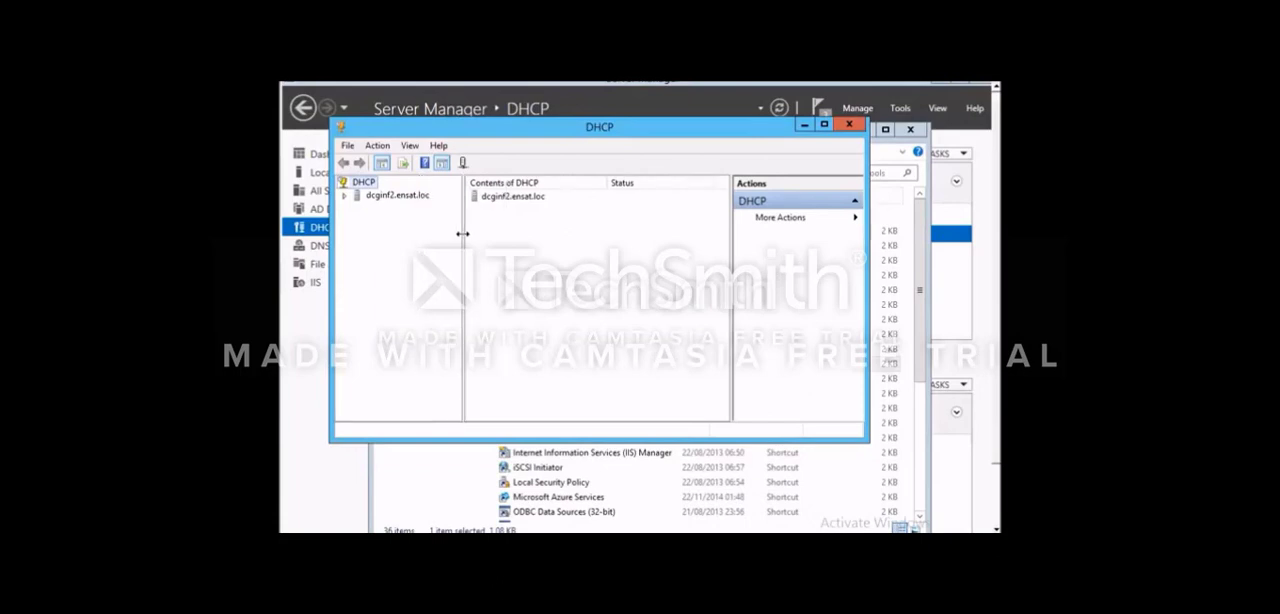
left_click(346, 197)
double_click(383, 207)
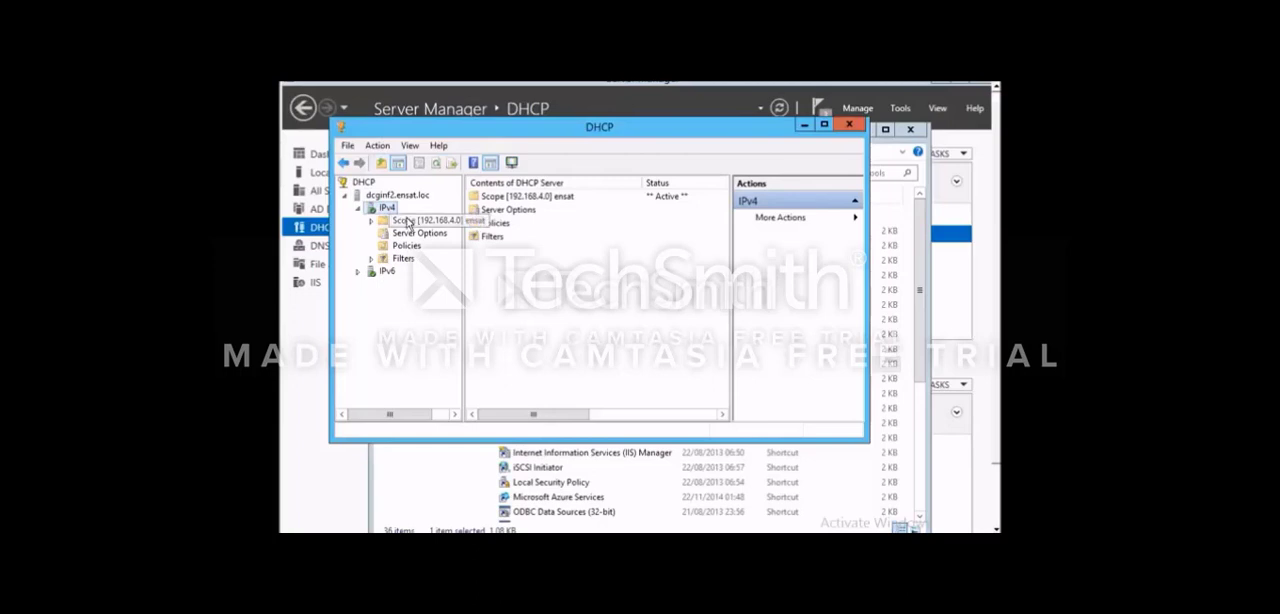
double_click(408, 222)
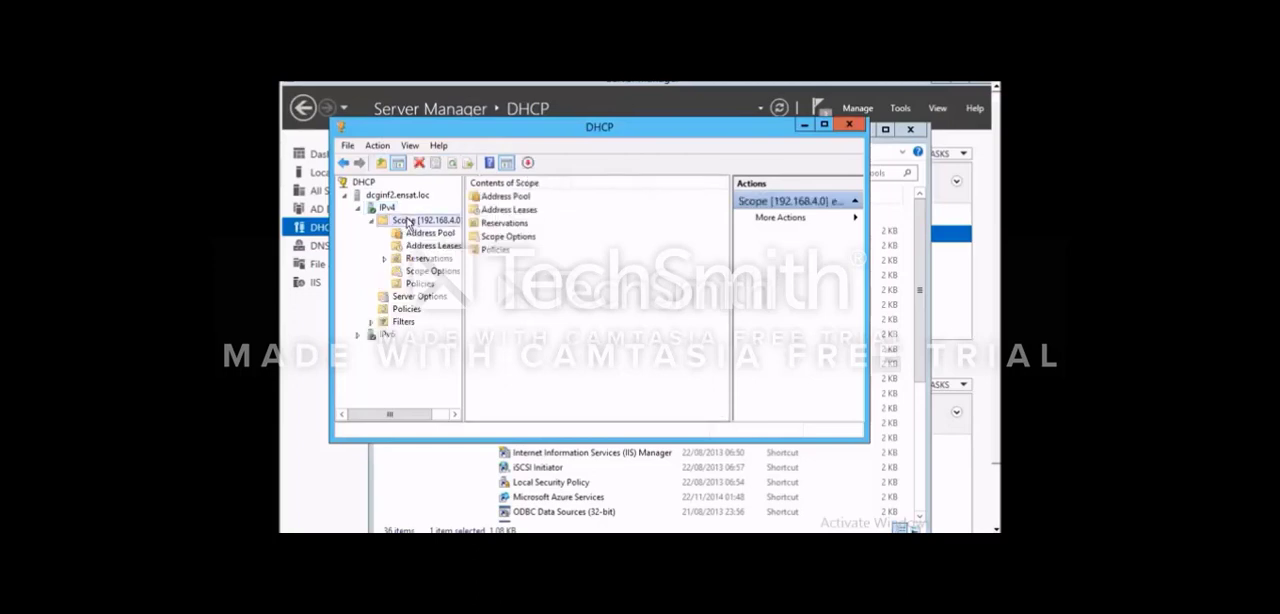
left_click(521, 198)
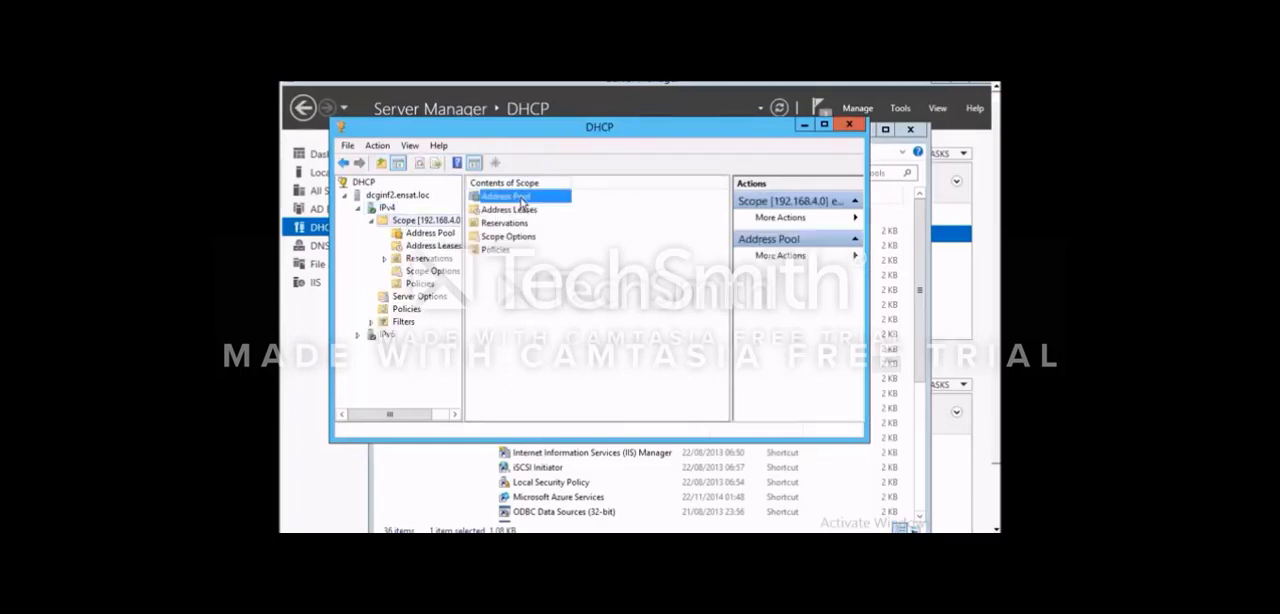
left_click(407, 232)
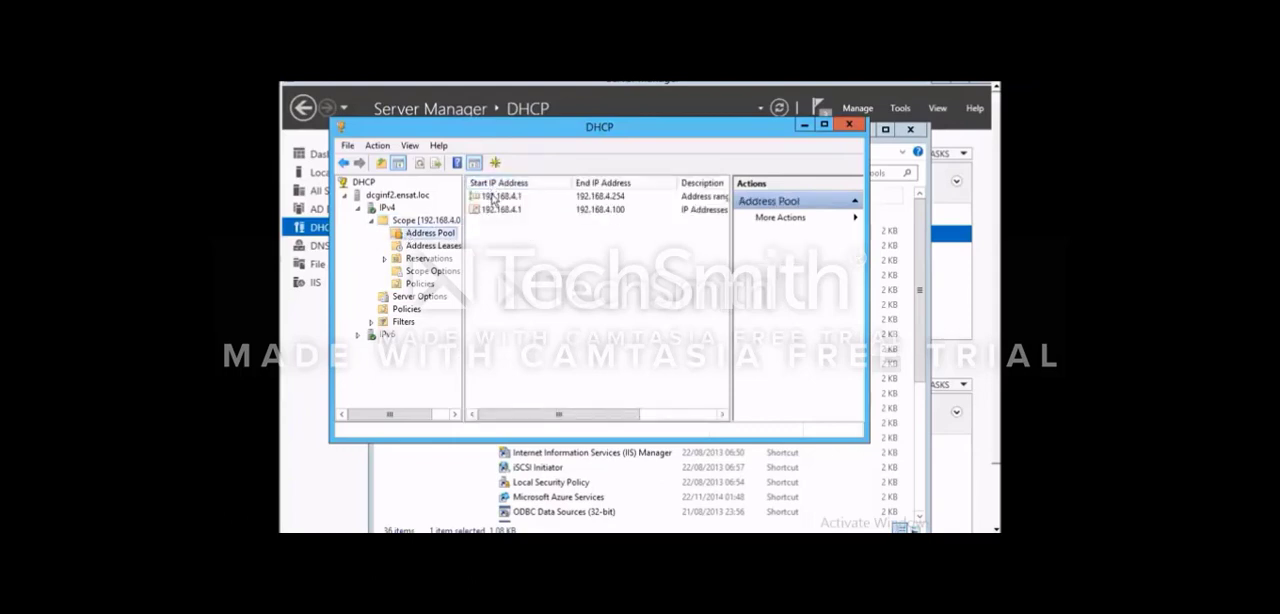
- Examine the distribution range and the excluded range in the scope's address pool
left_click(493, 197)
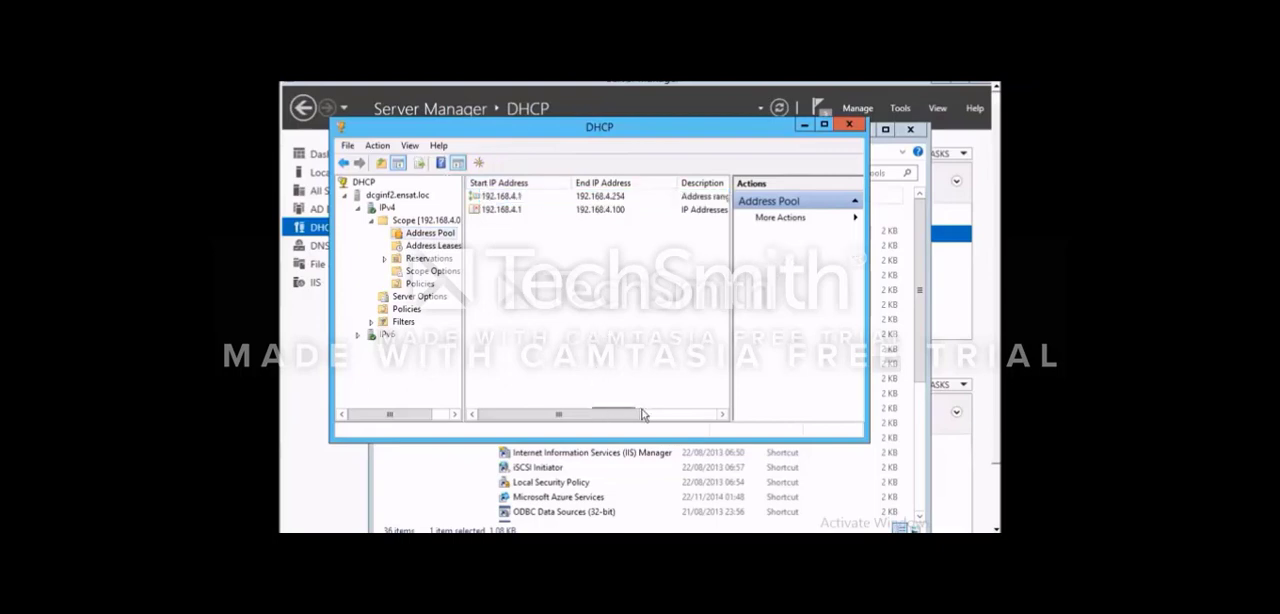
left_click_drag(593, 413, 545, 393)
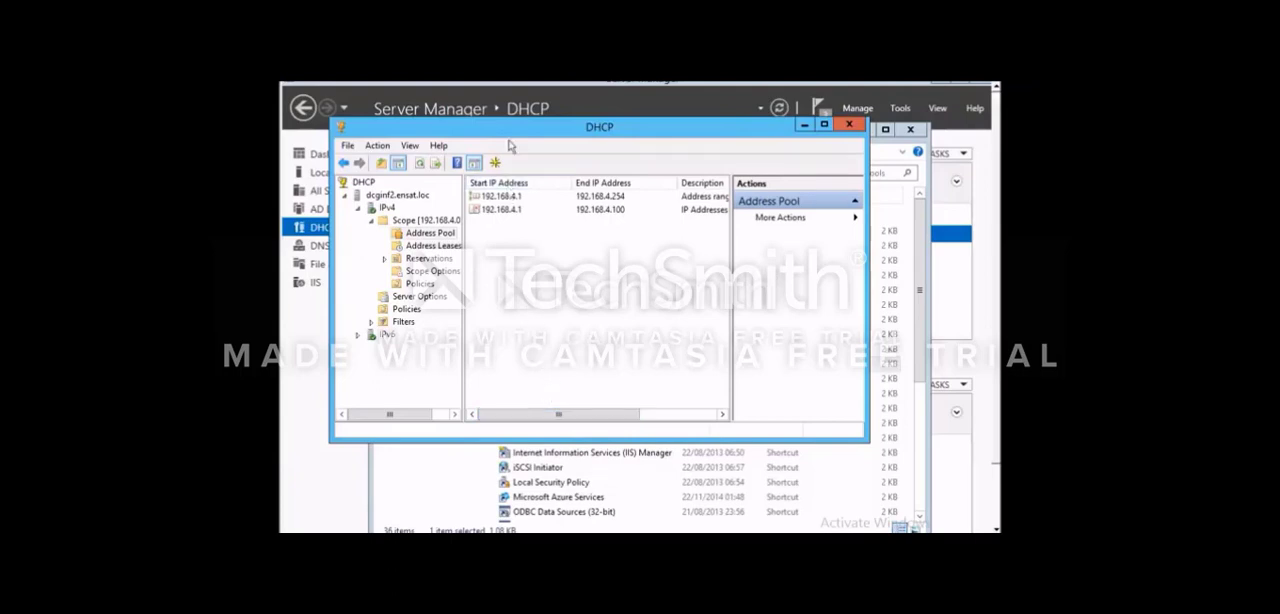
left_click(515, 197)
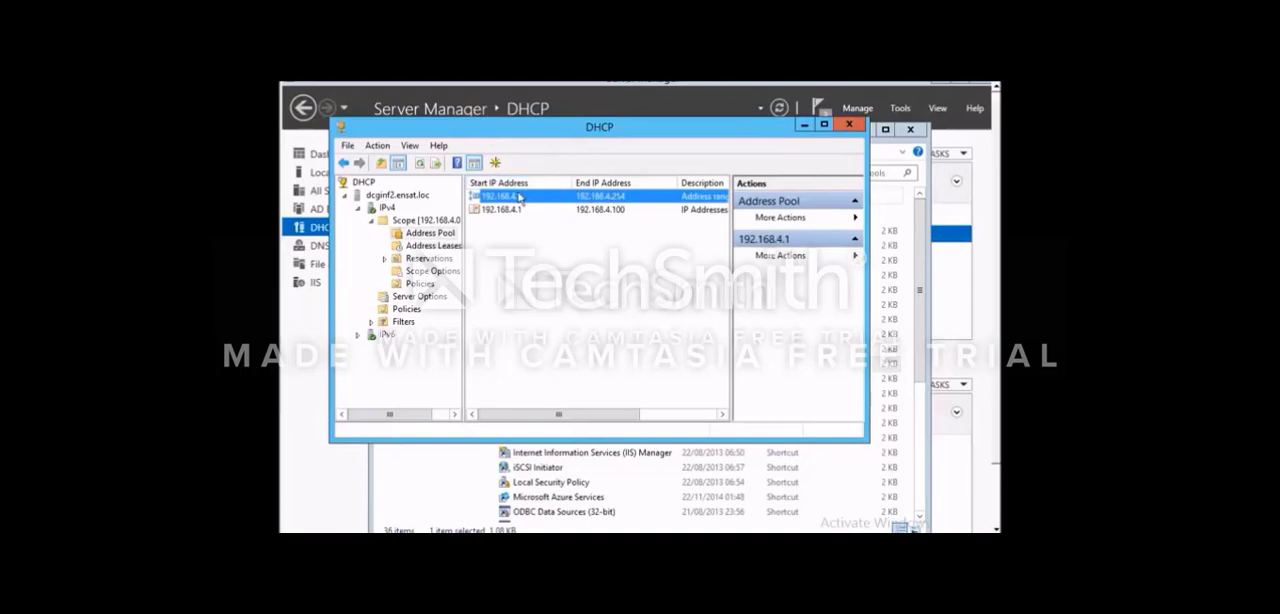
left_click(516, 212)
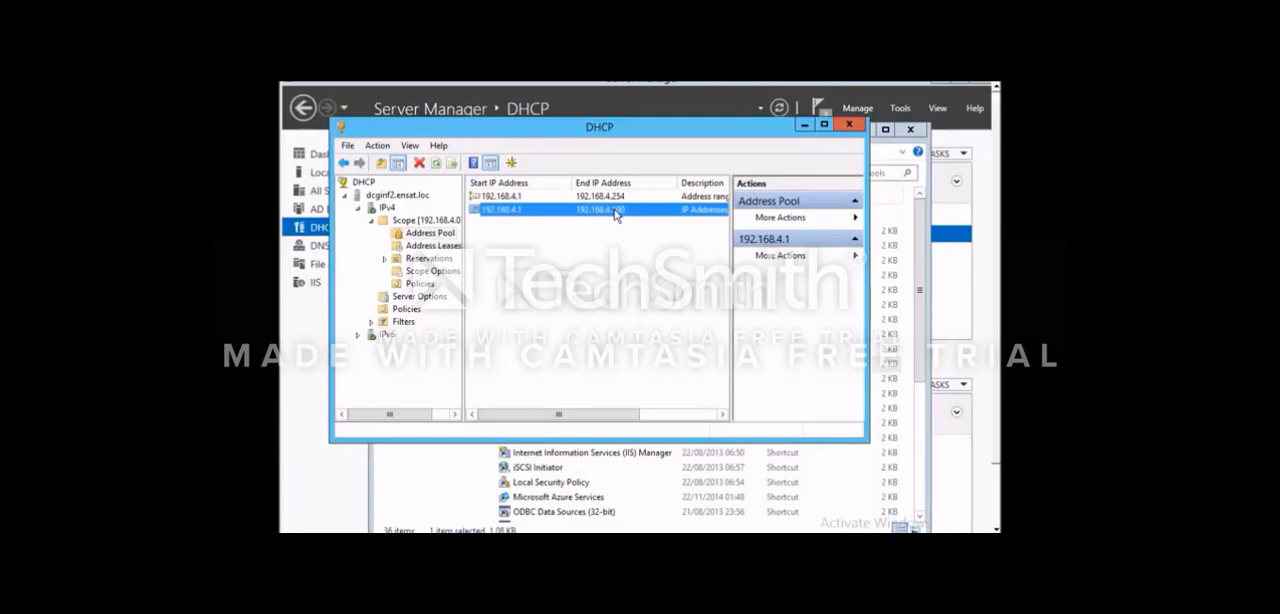
left_click(515, 197)
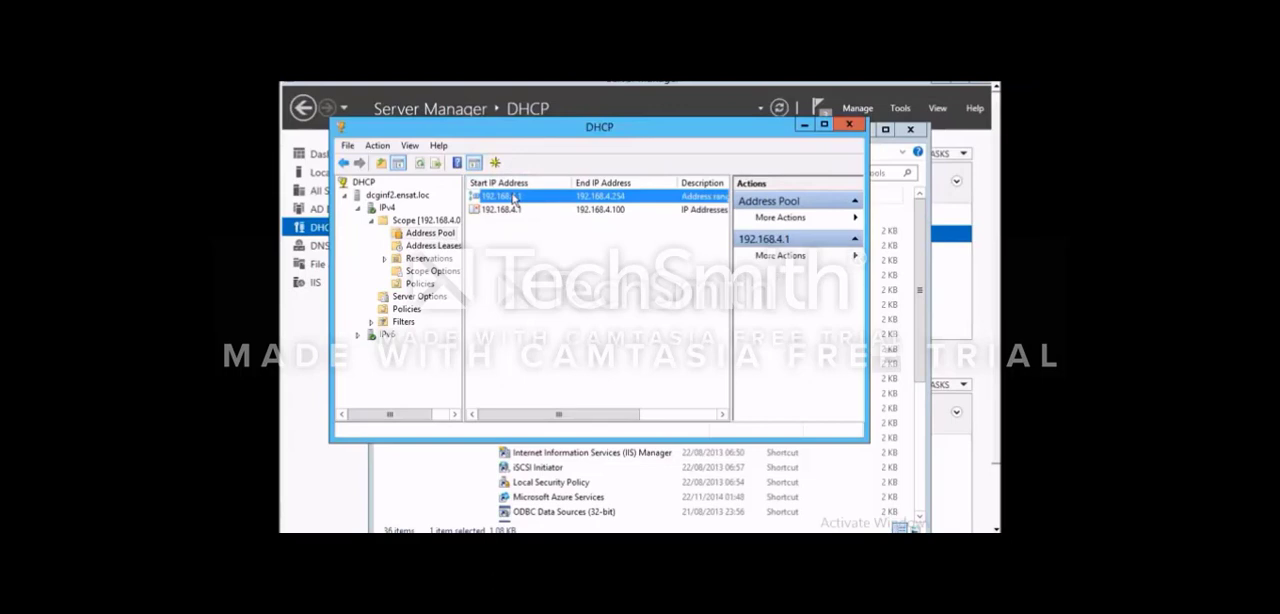
right_click(514, 198)
left_click(505, 198)
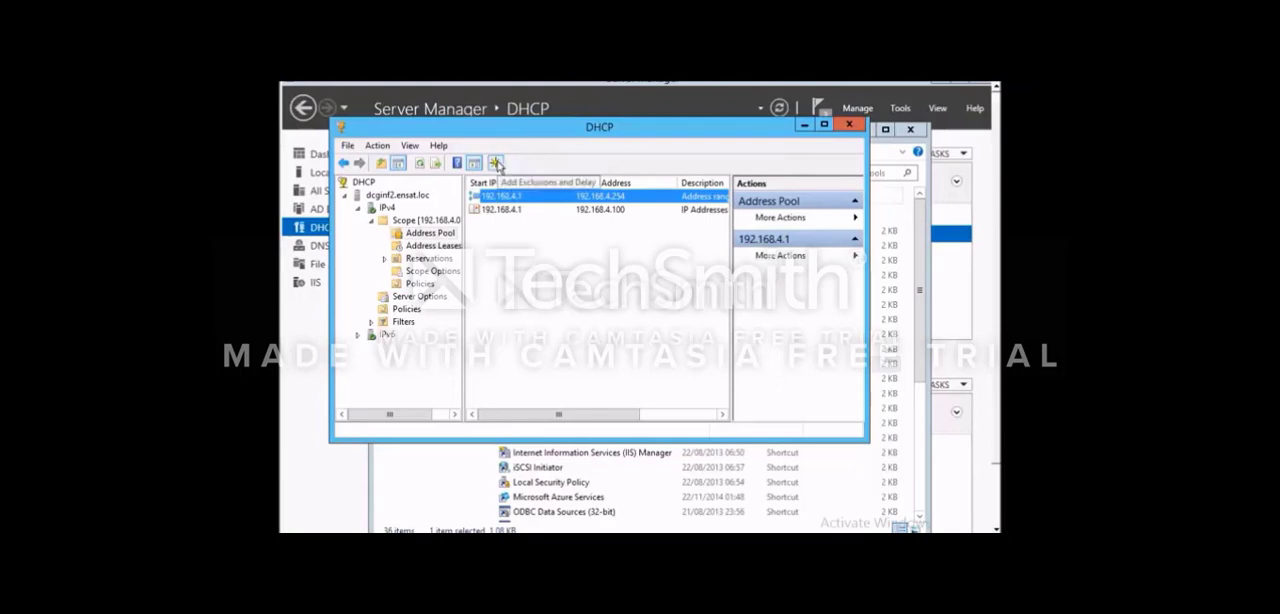
- Try to add an exclusion range from 192.168.4.5 to 192.168.4.6 to the ensat scope's address pool
left_click(497, 164)
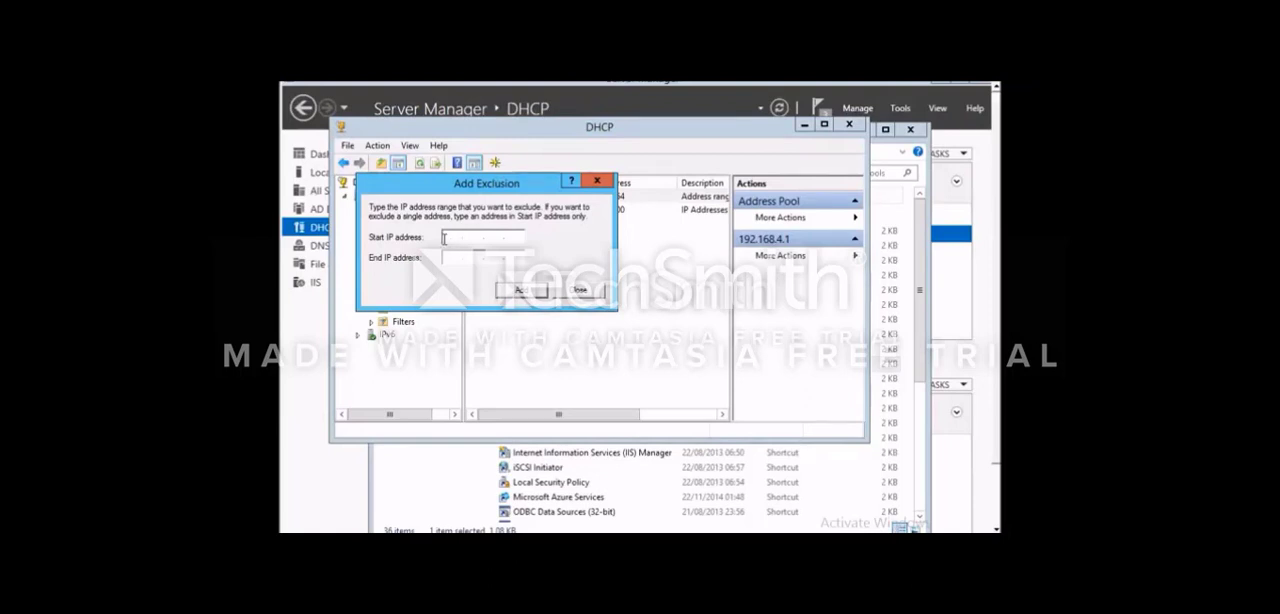
type("192.168.4.5")
left_click(480, 257)
type("192 . 168")
left_click(530, 291)
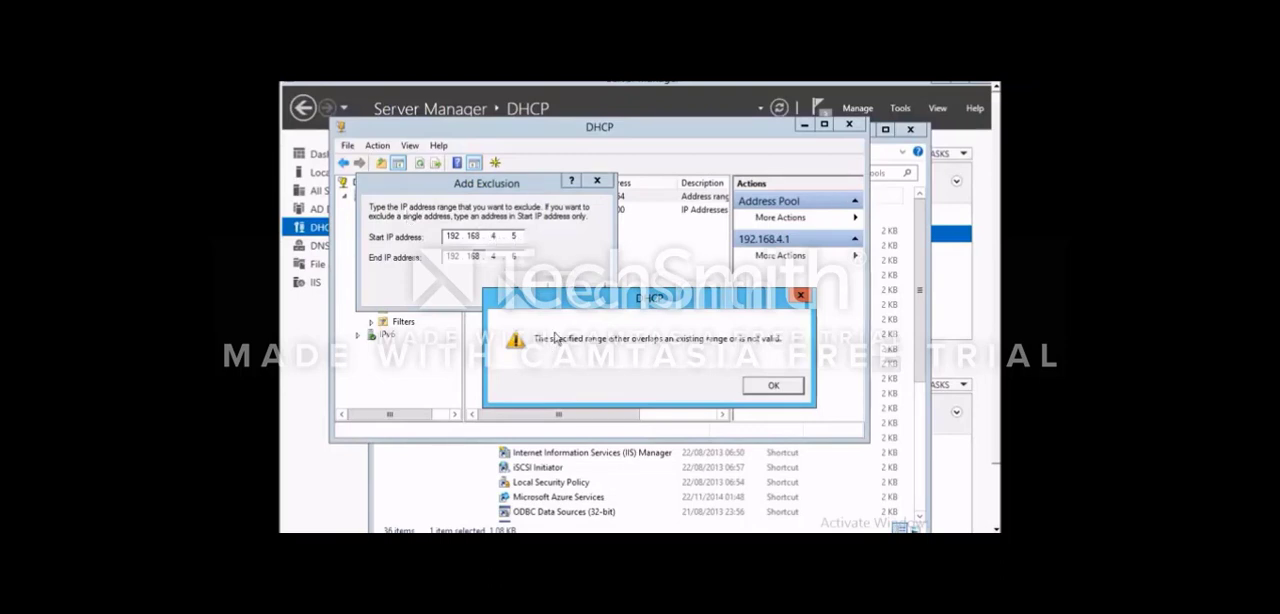
left_click(772, 388)
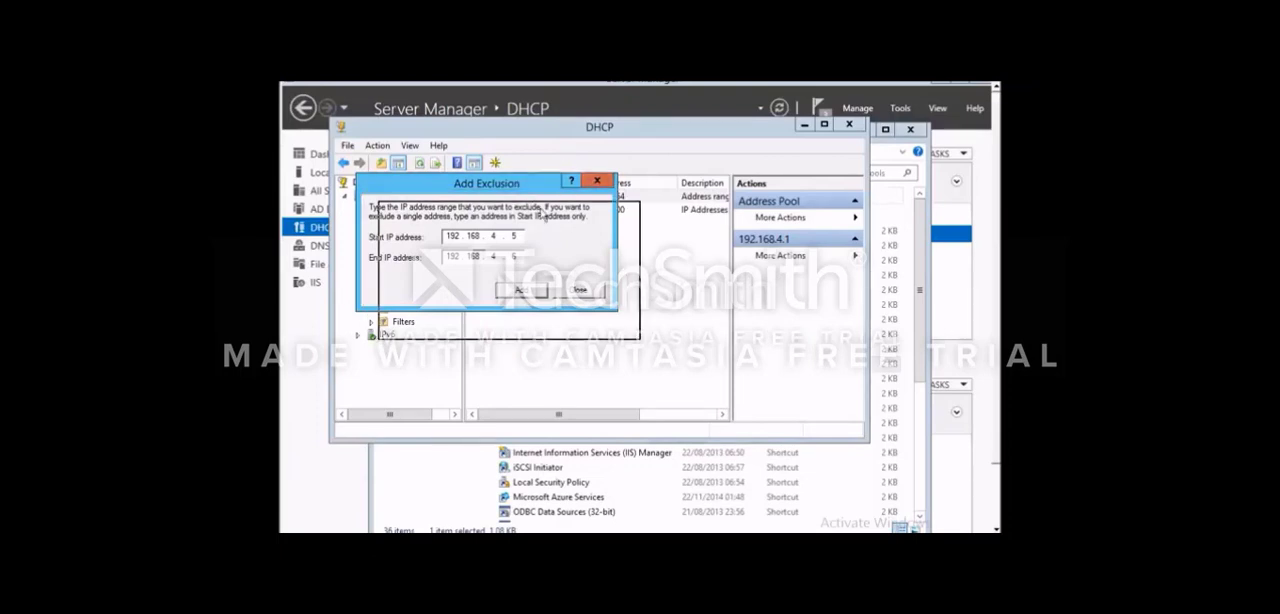
left_click_drag(524, 187, 546, 215)
left_click(620, 210)
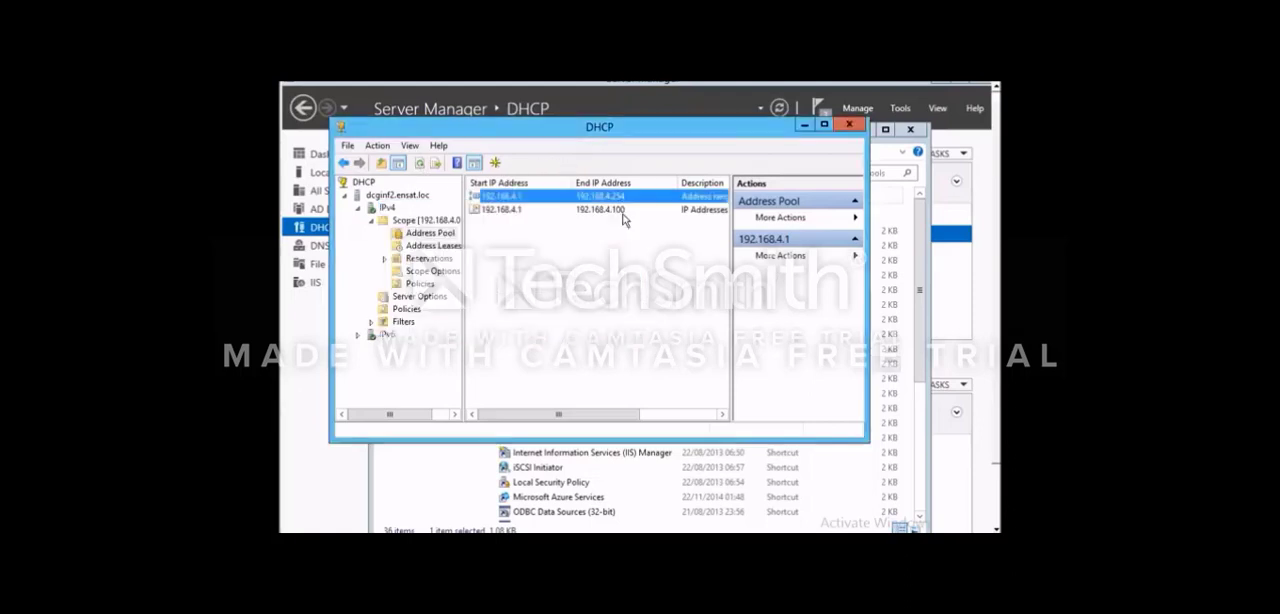
left_click(585, 292)
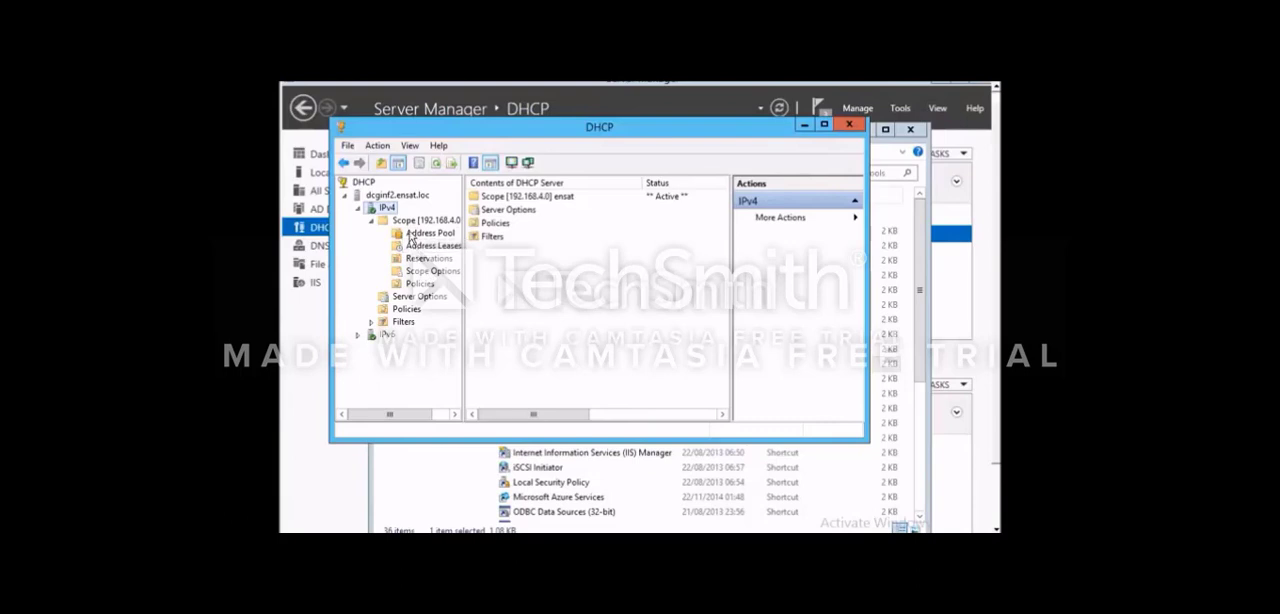
- Examine the 192.168.4.0 scope's general, DNS, Network Access Protection and advanced properties
left_click(419, 224)
right_click(436, 224)
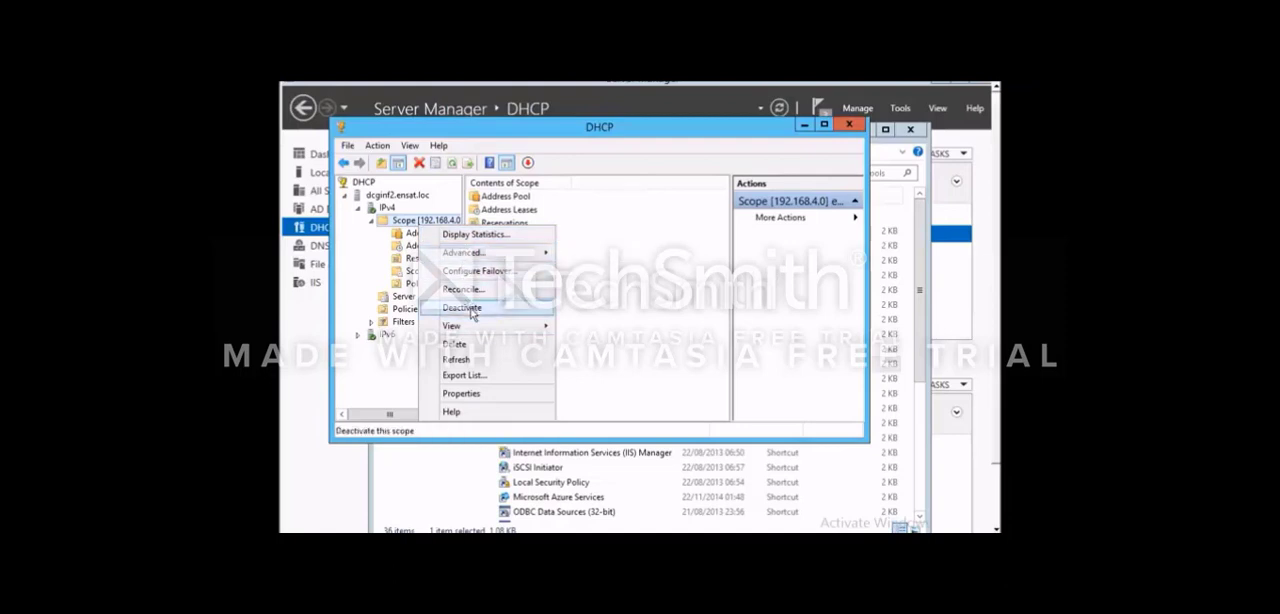
right_click(447, 220)
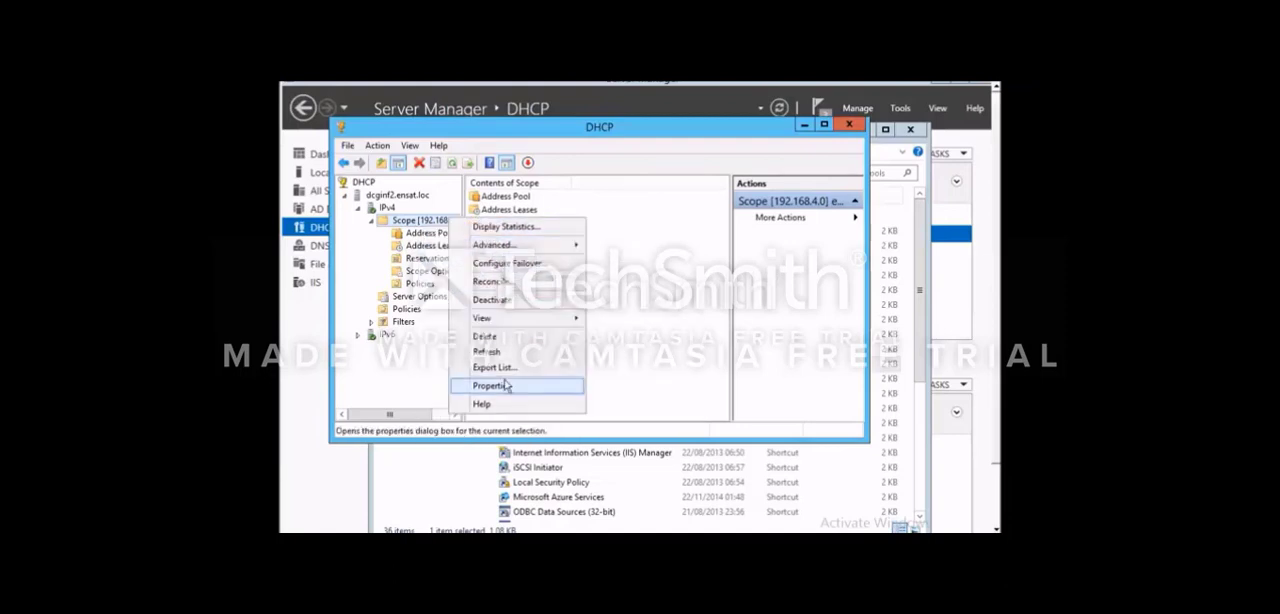
left_click(505, 385)
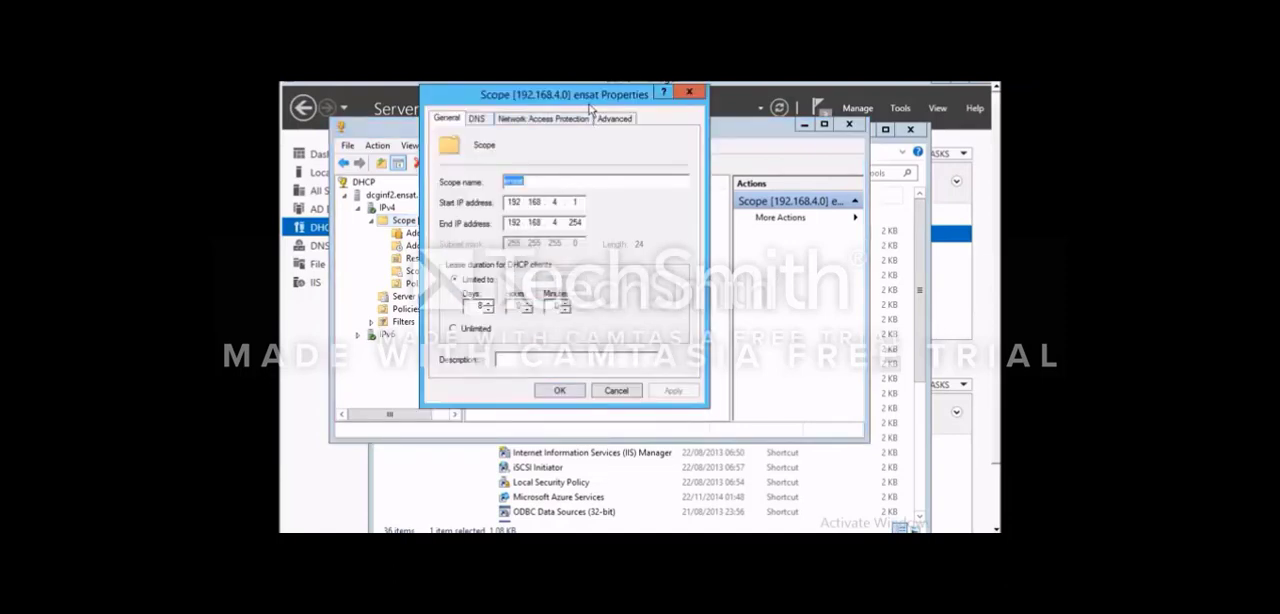
left_click(537, 181)
double_click(528, 180)
left_click(530, 180)
left_click(477, 118)
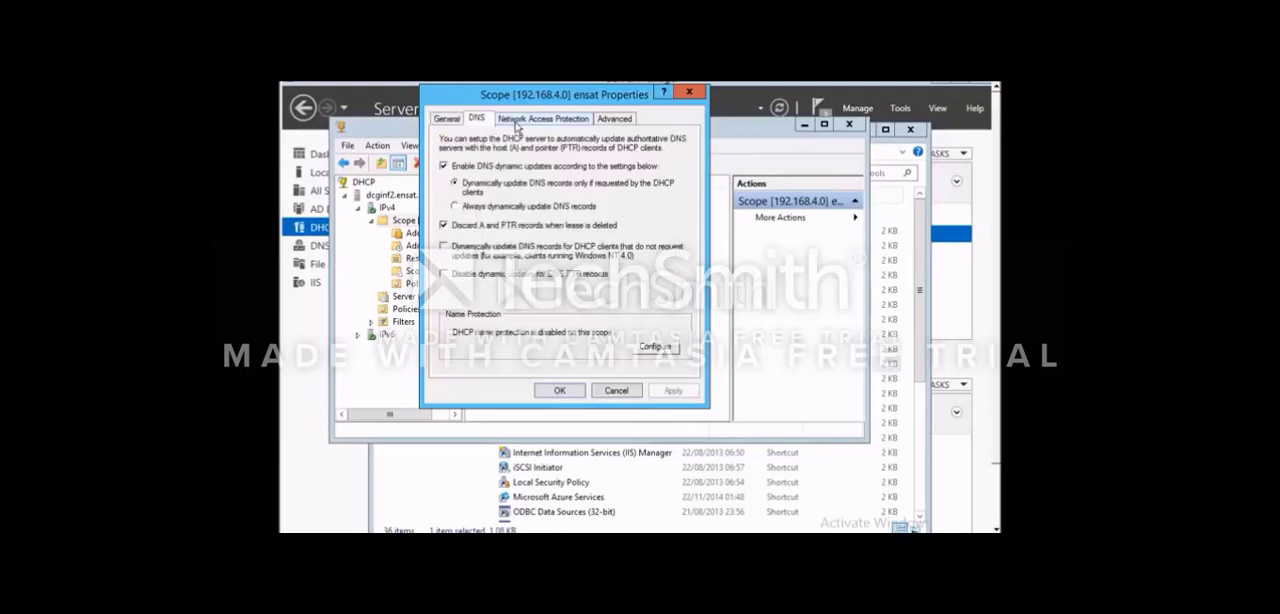
left_click(536, 119)
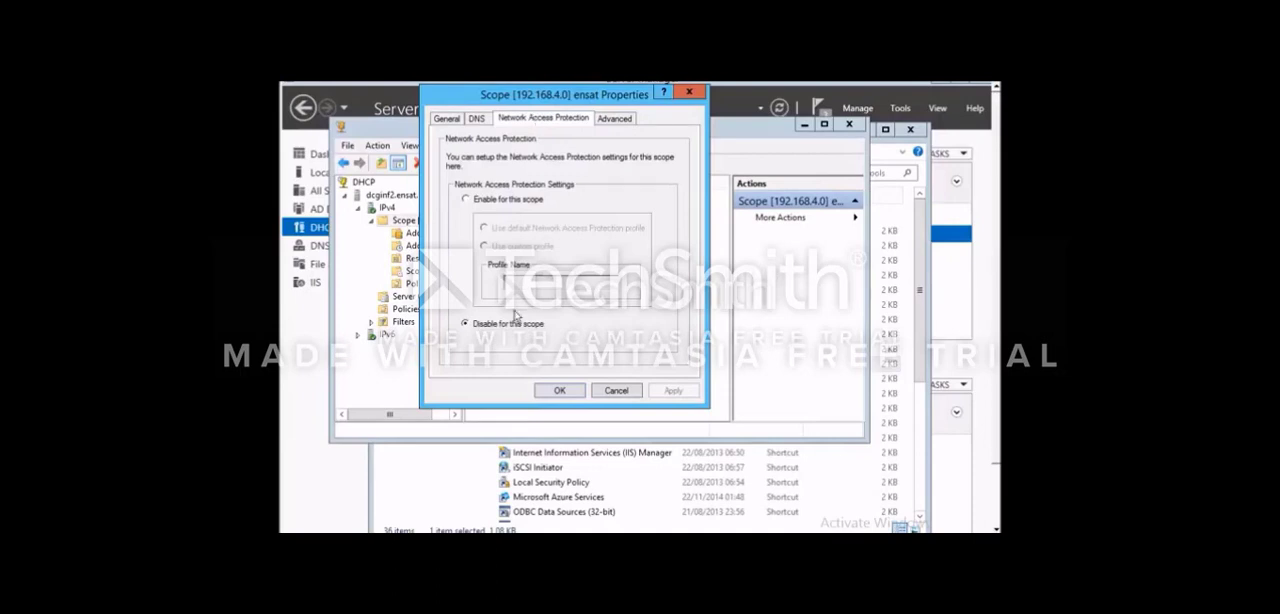
left_click(617, 123)
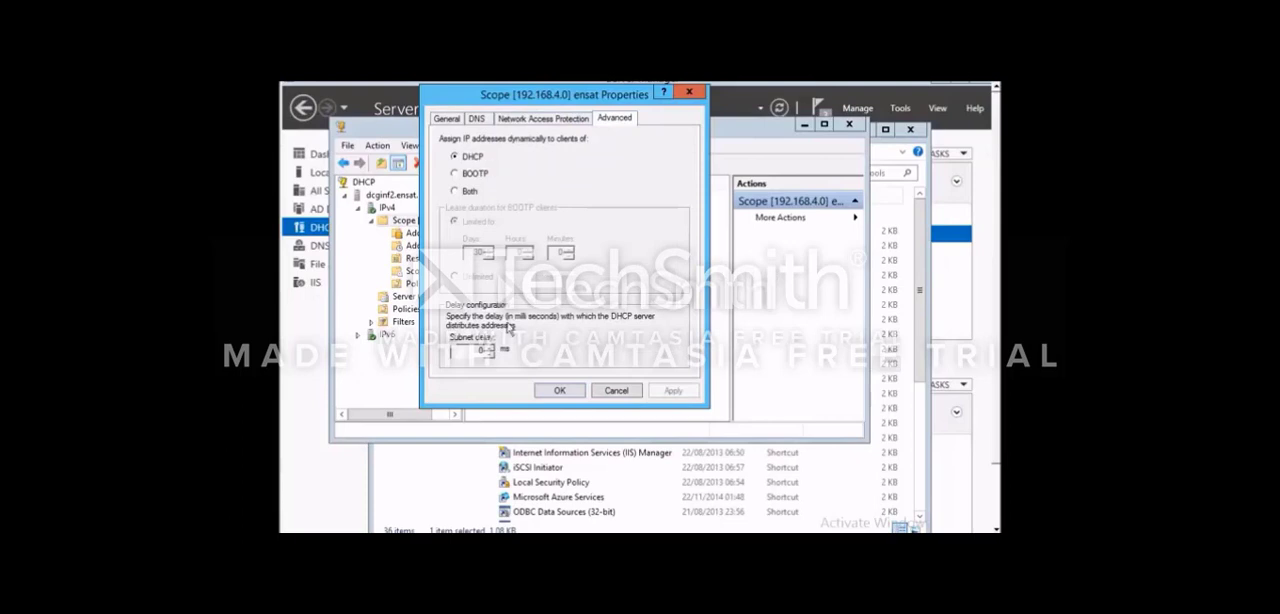
left_click(562, 390)
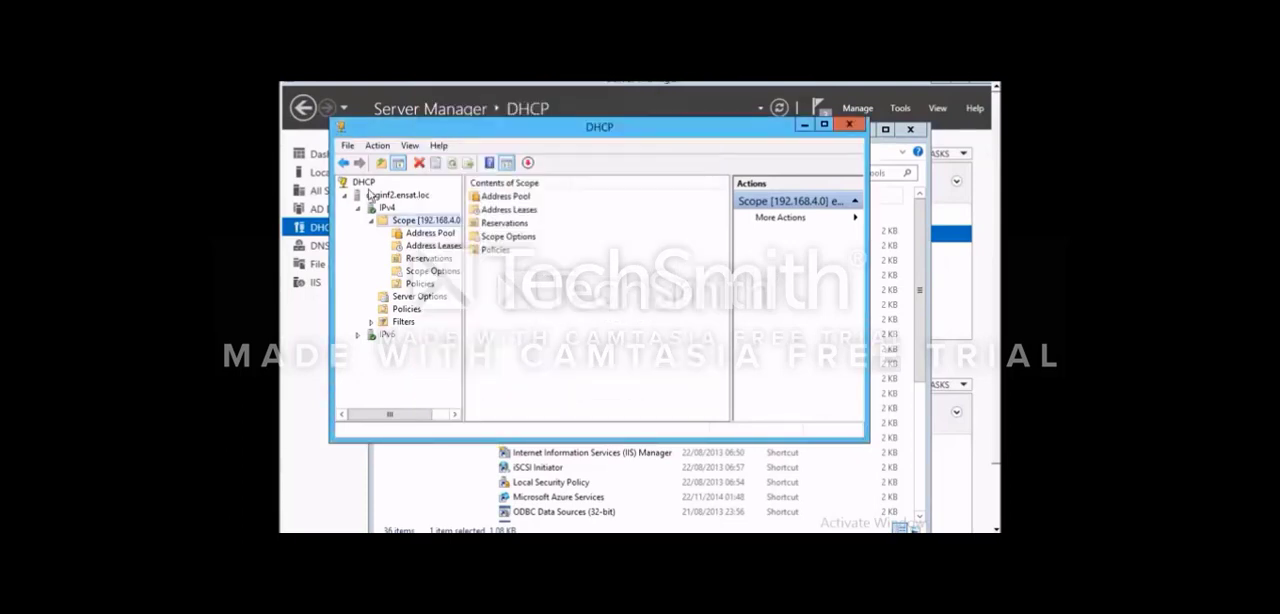
- Start a new IPv4 scope named TEST with the description "C'est pour tester"
left_click(381, 209)
right_click(381, 209)
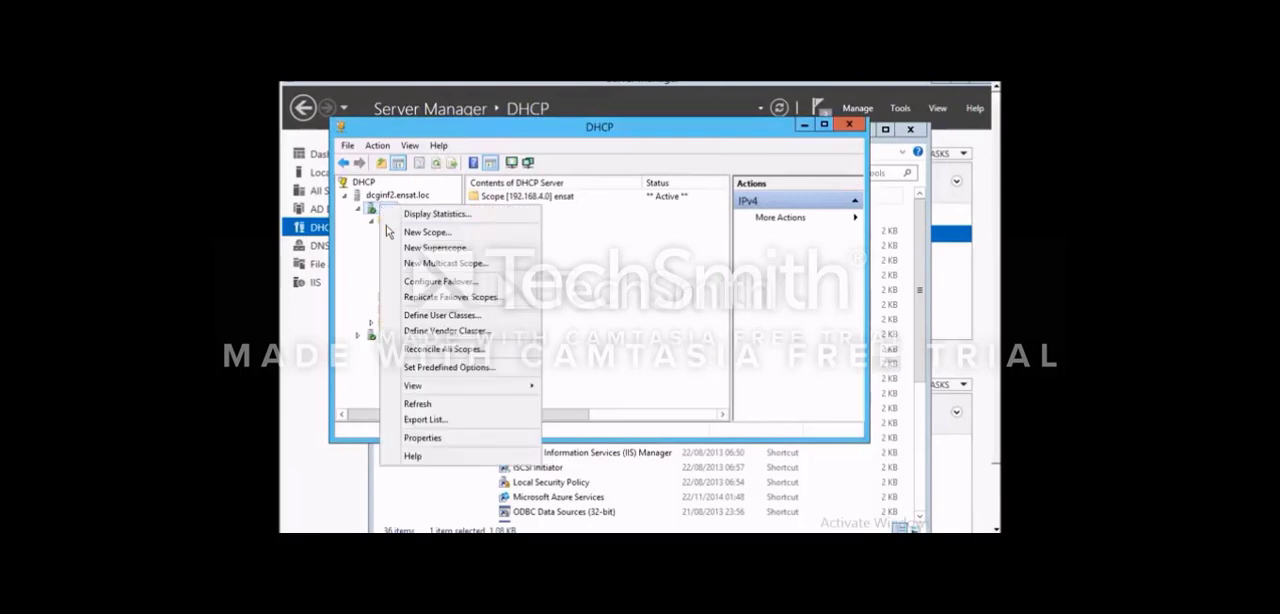
left_click(388, 231)
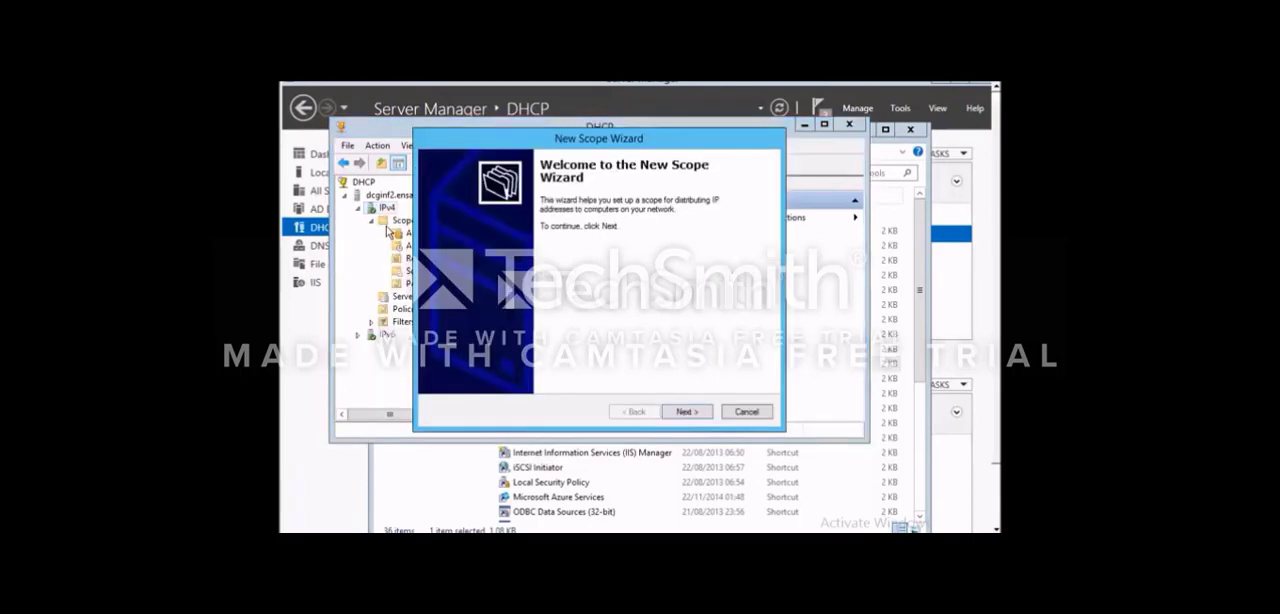
left_click(681, 410)
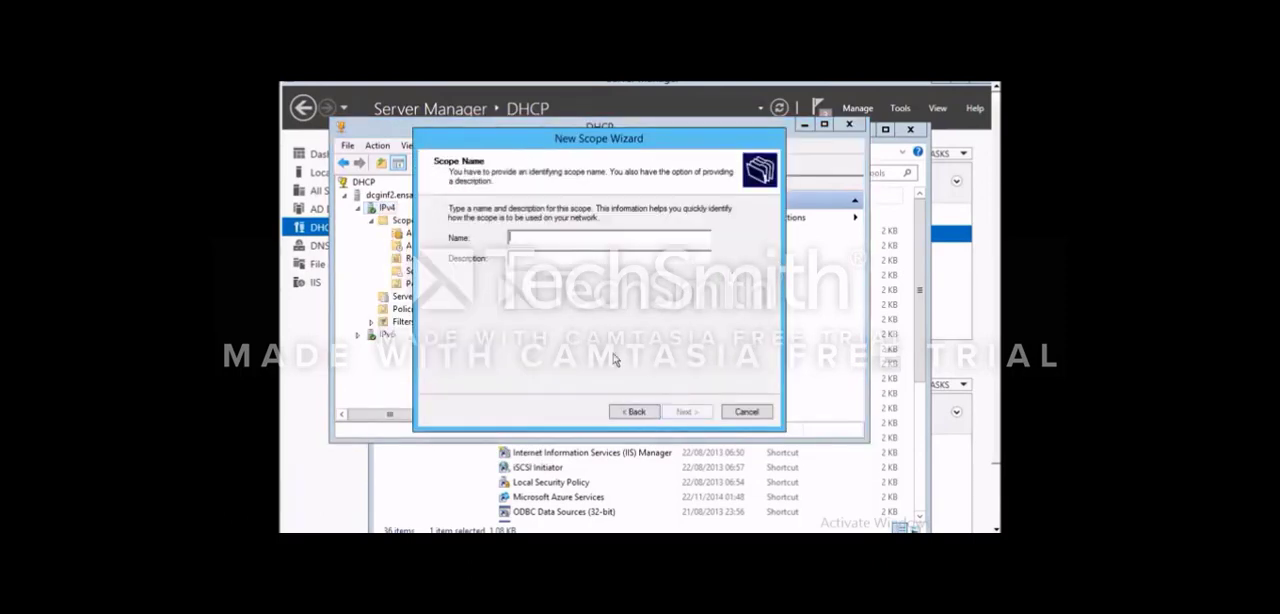
type("TEST")
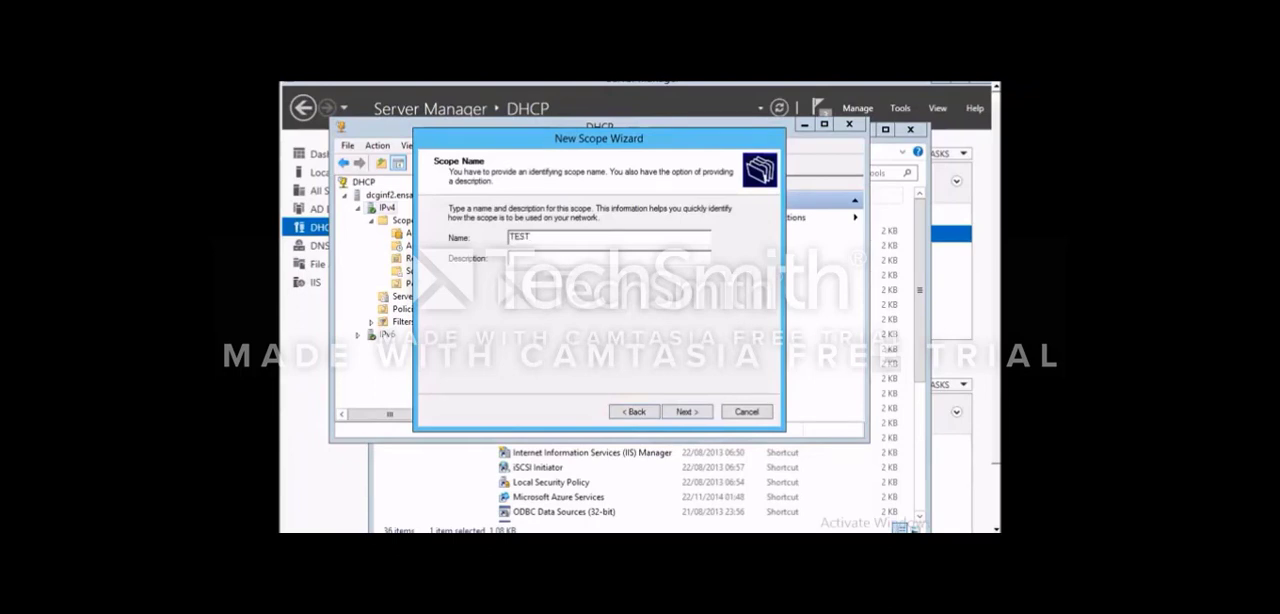
type("C'est pour tester")
key("Return")
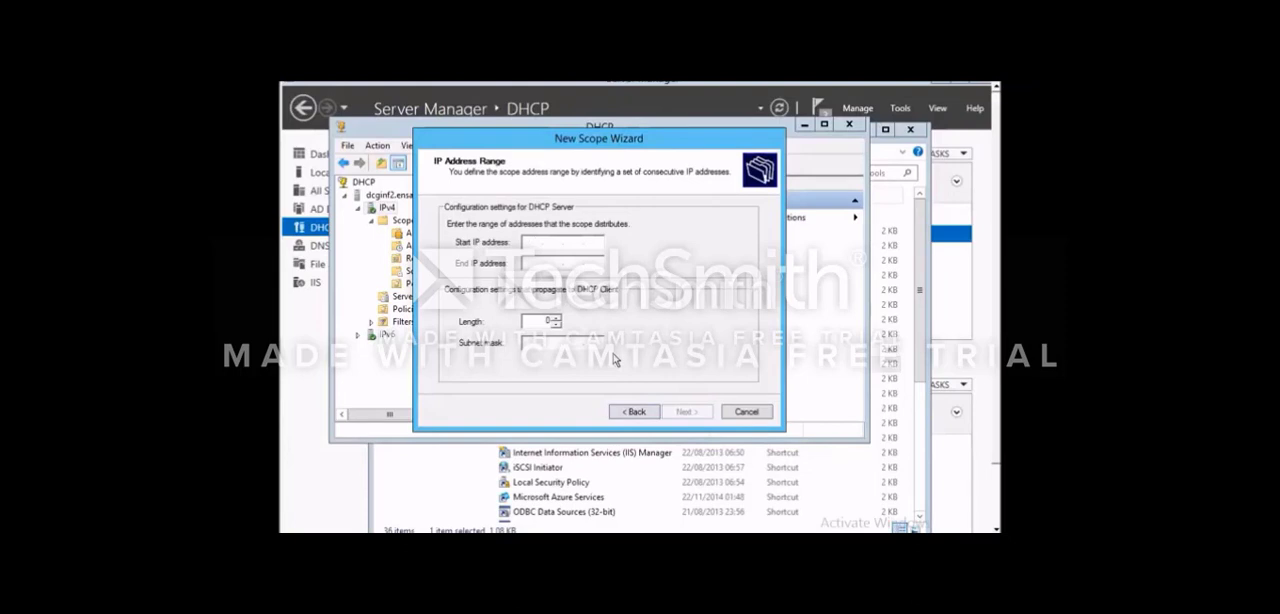
- Set the new scope's address range to 192.168.1.5 through 192.168.1.60 with a 24-bit subnet mask
type("192.168.1.")
key("Tab")
left_click(560, 262)
type("192 . 168 . 1 . 5")
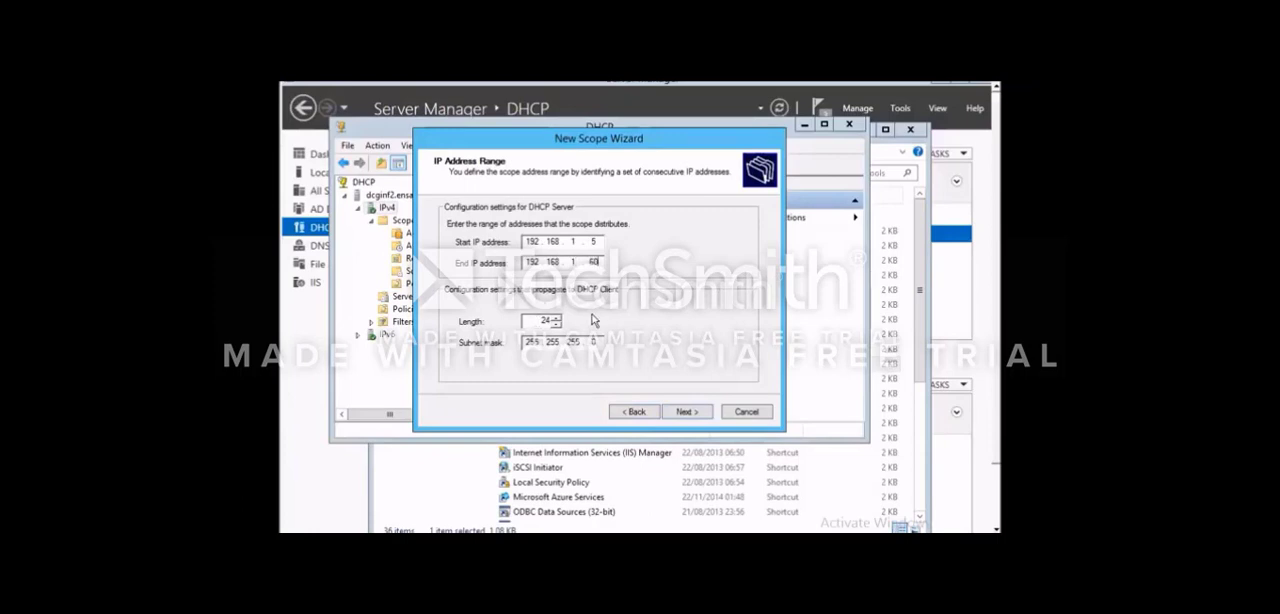
left_click(677, 412)
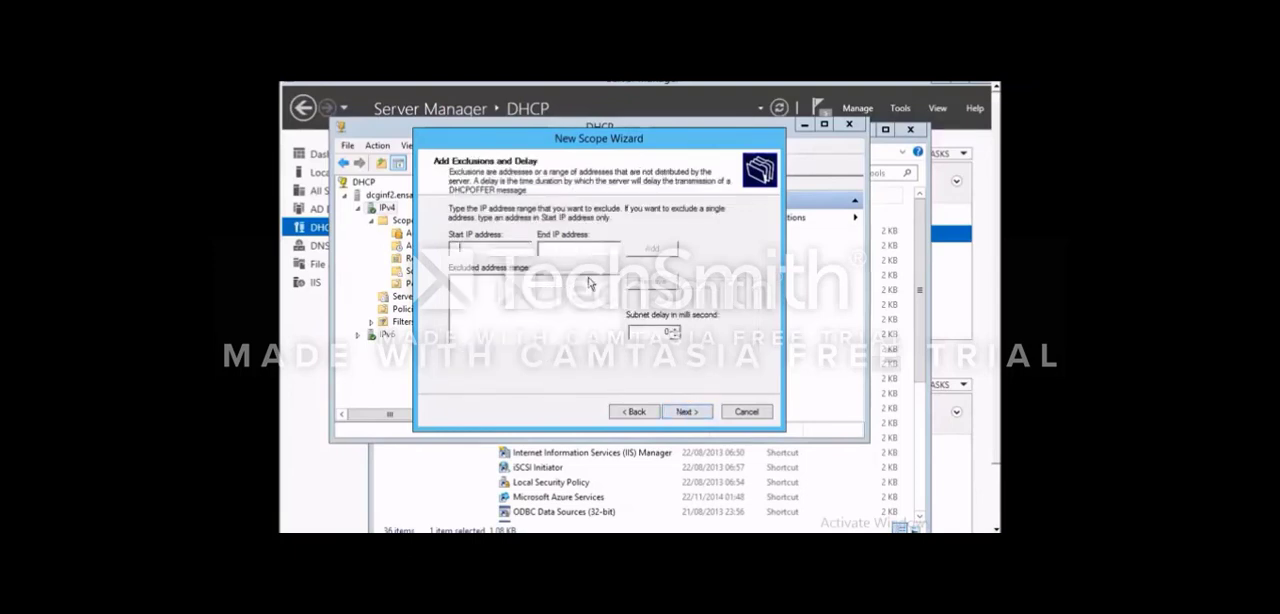
- Exclude addresses 192.168.1.10 to 192.168.1.20 from the new scope and accept the default lease duration
type("192.168..")
left_click(491, 247)
left_click(484, 247)
type("10")
left_click(544, 248)
type("192 . 168 . ")
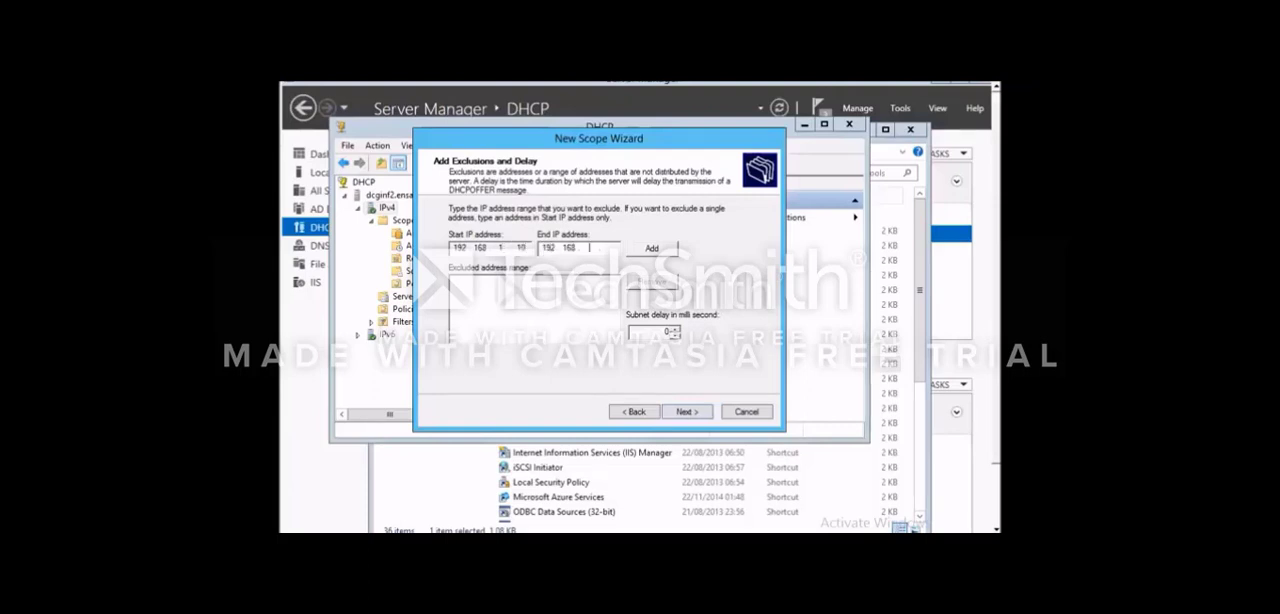
type("1 . 20")
left_click(655, 250)
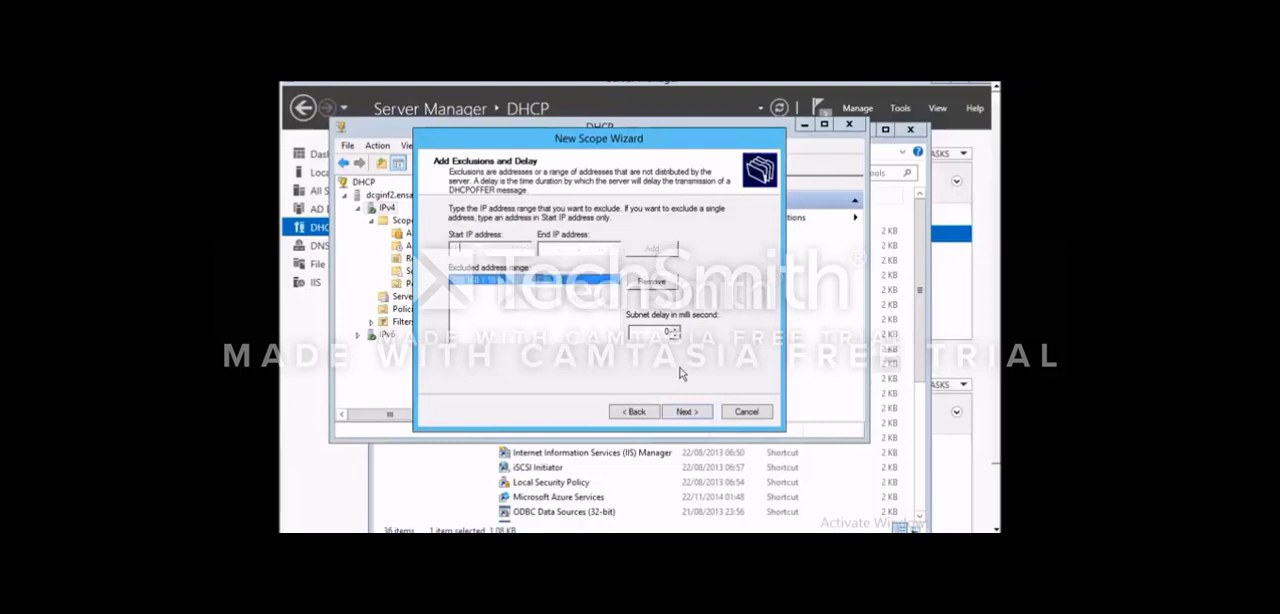
left_click(690, 413)
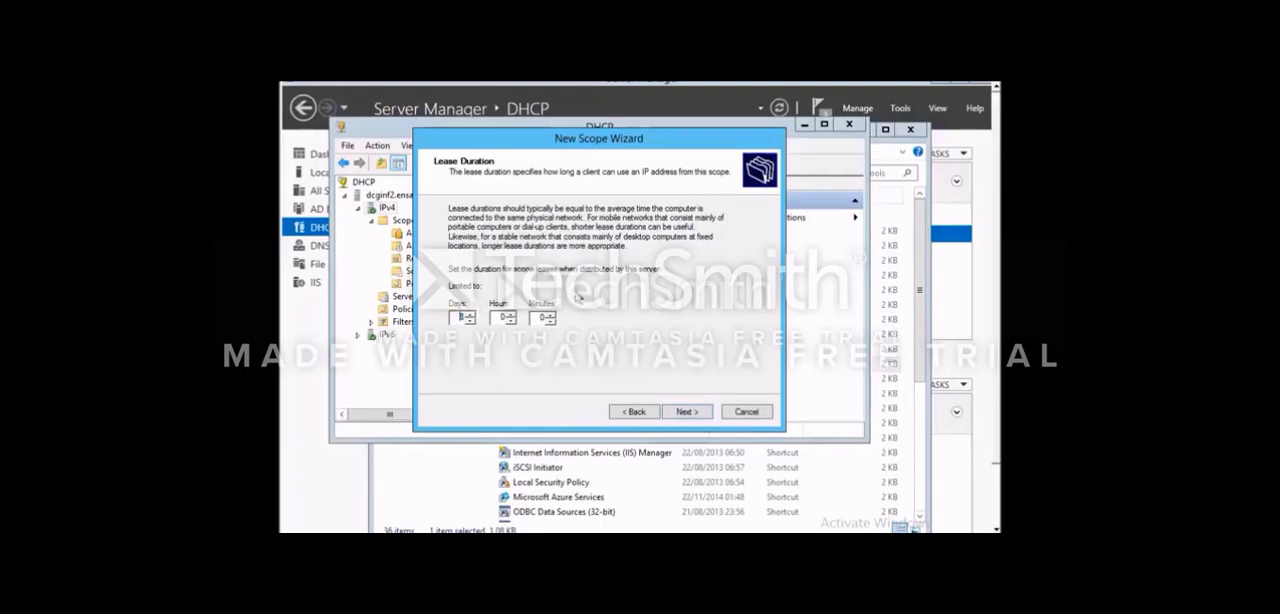
left_click(686, 412)
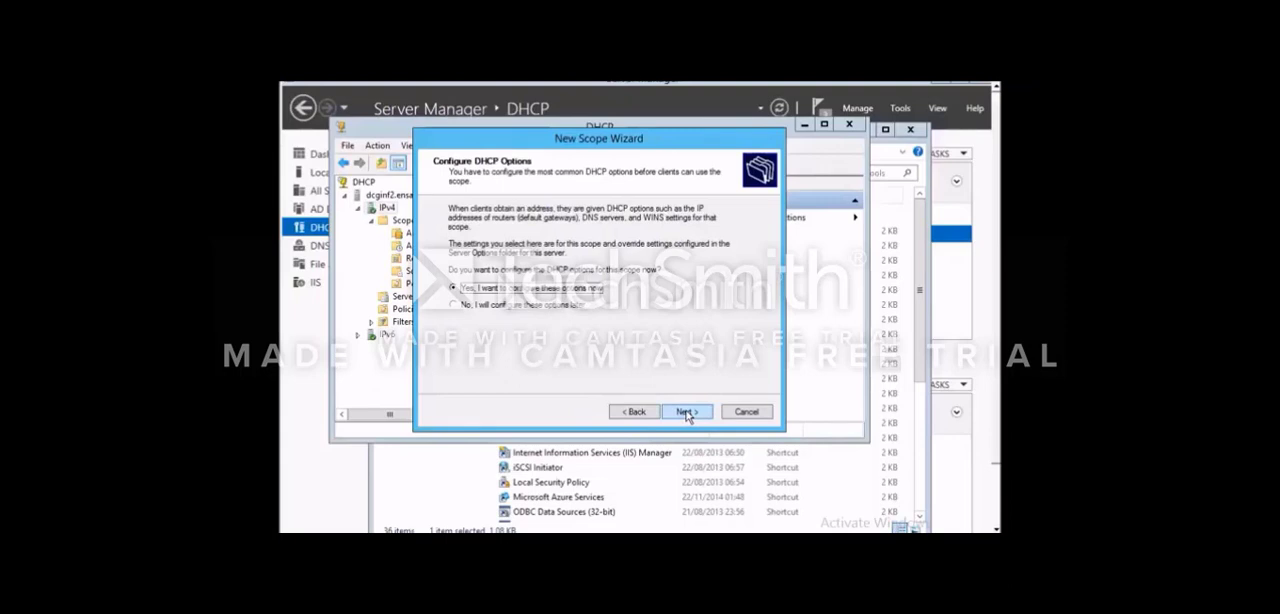
- Choose to configure the DHCP options now and add 192.168.1.5 as the scope's default gateway
left_click(686, 412)
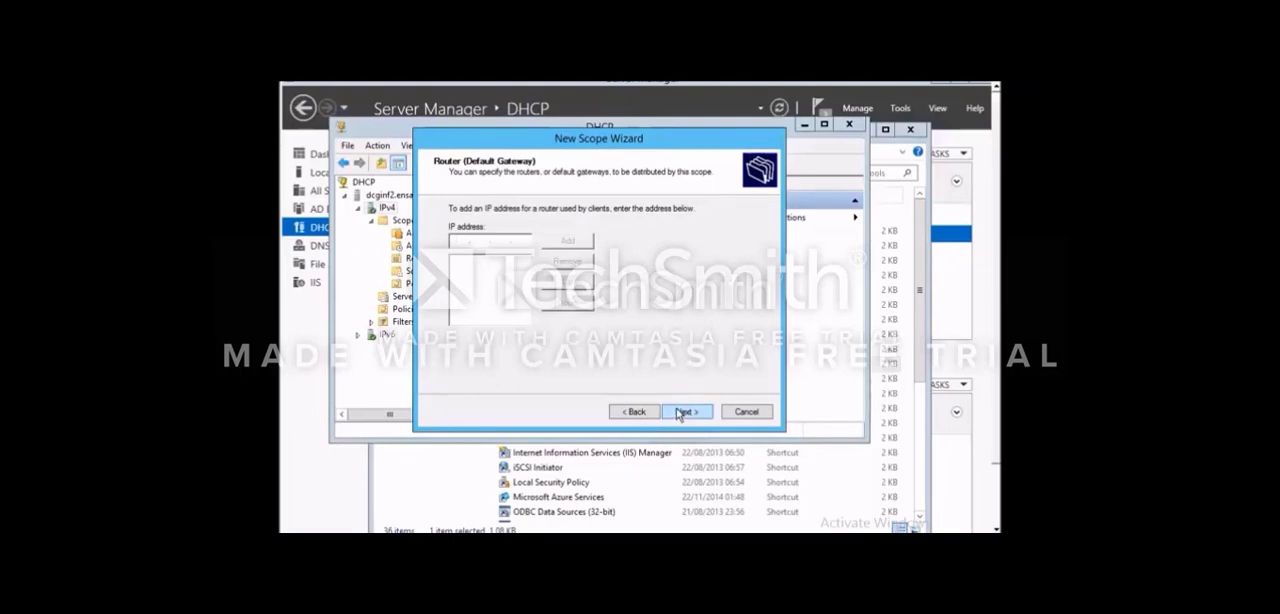
type("192 . 168 . 1 . 5")
left_click(686, 412)
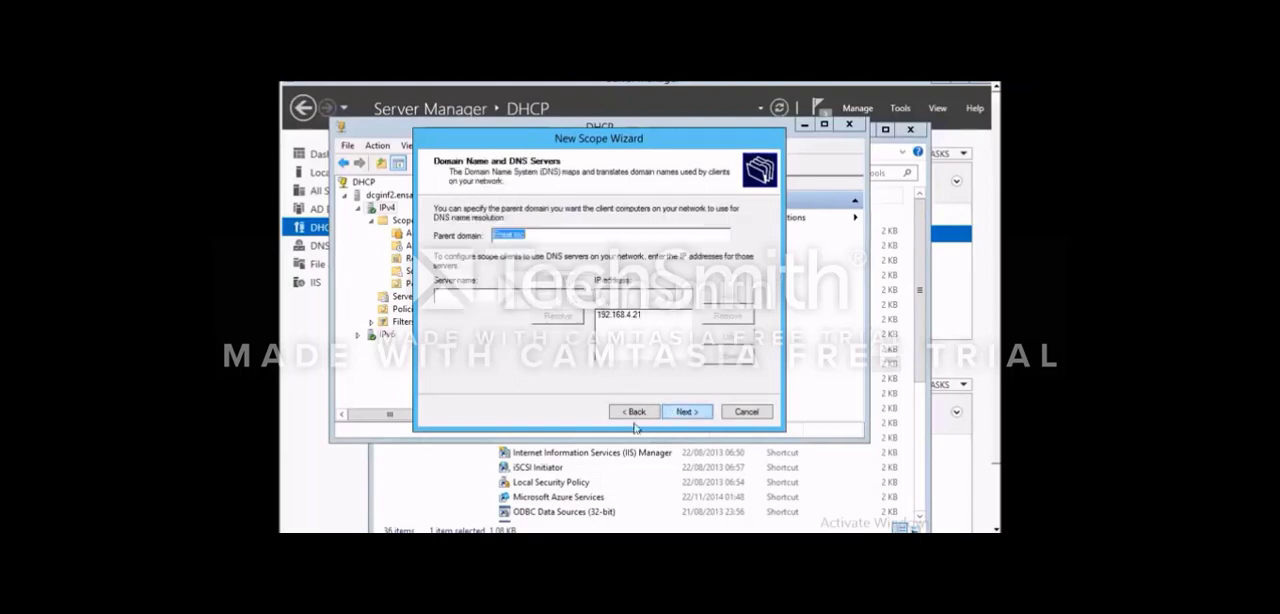
left_click(632, 414)
left_click(566, 241)
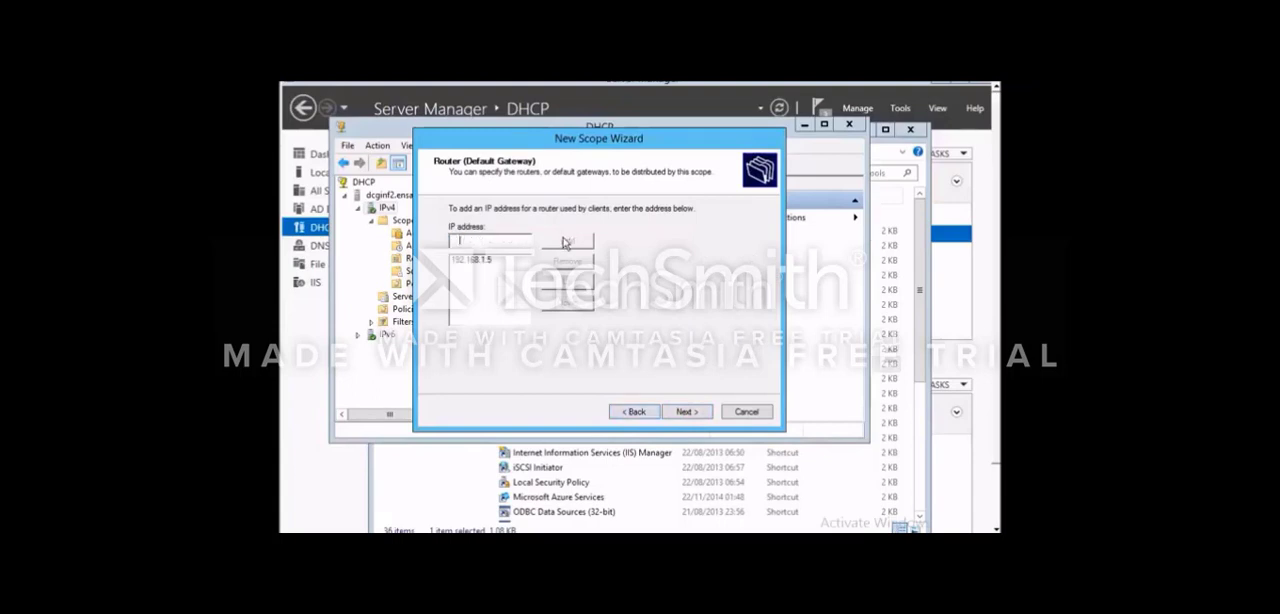
left_click(703, 415)
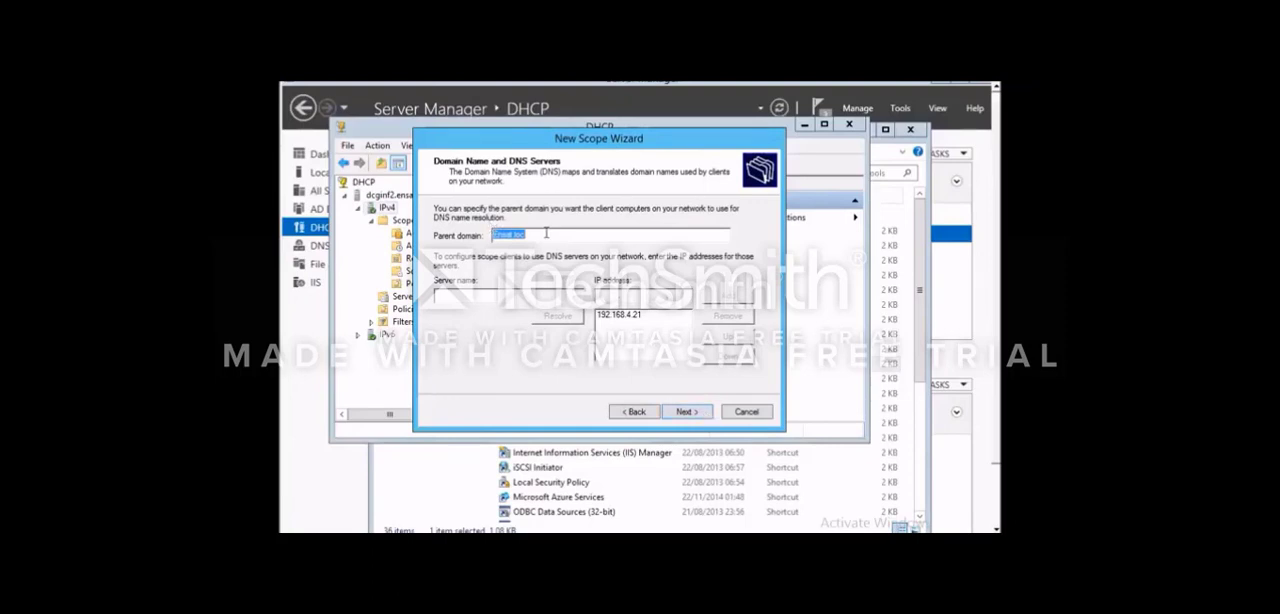
- Accept the default DNS and WINS settings, and complete the new scope with immediate activation
left_click(685, 411)
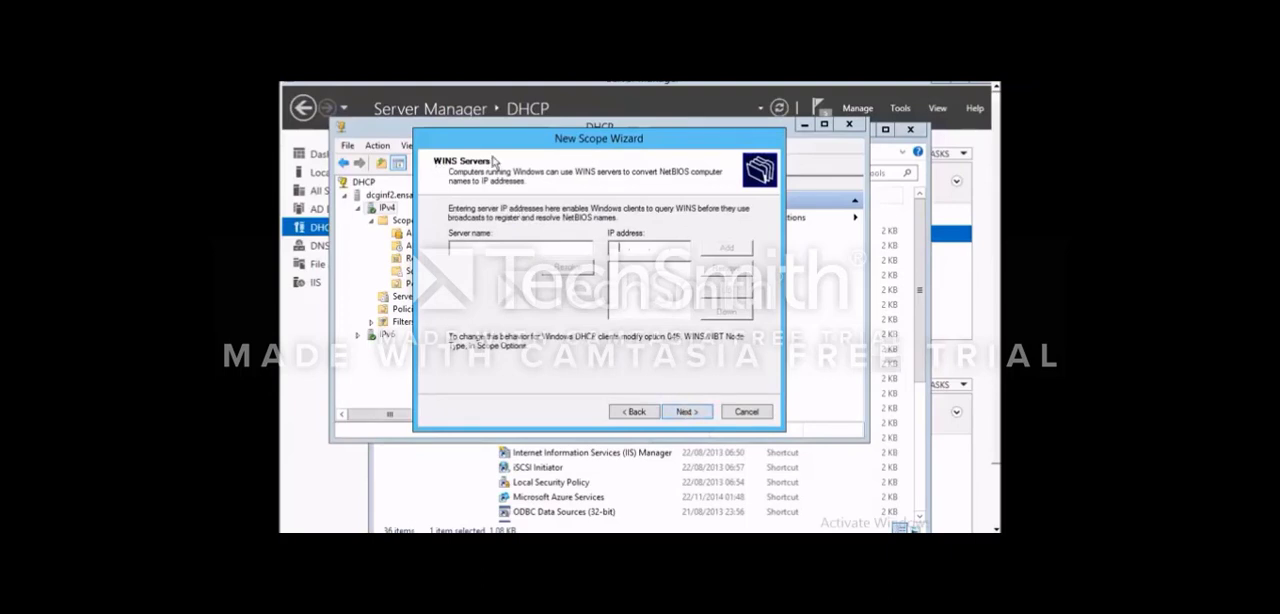
left_click(684, 411)
left_click(684, 411)
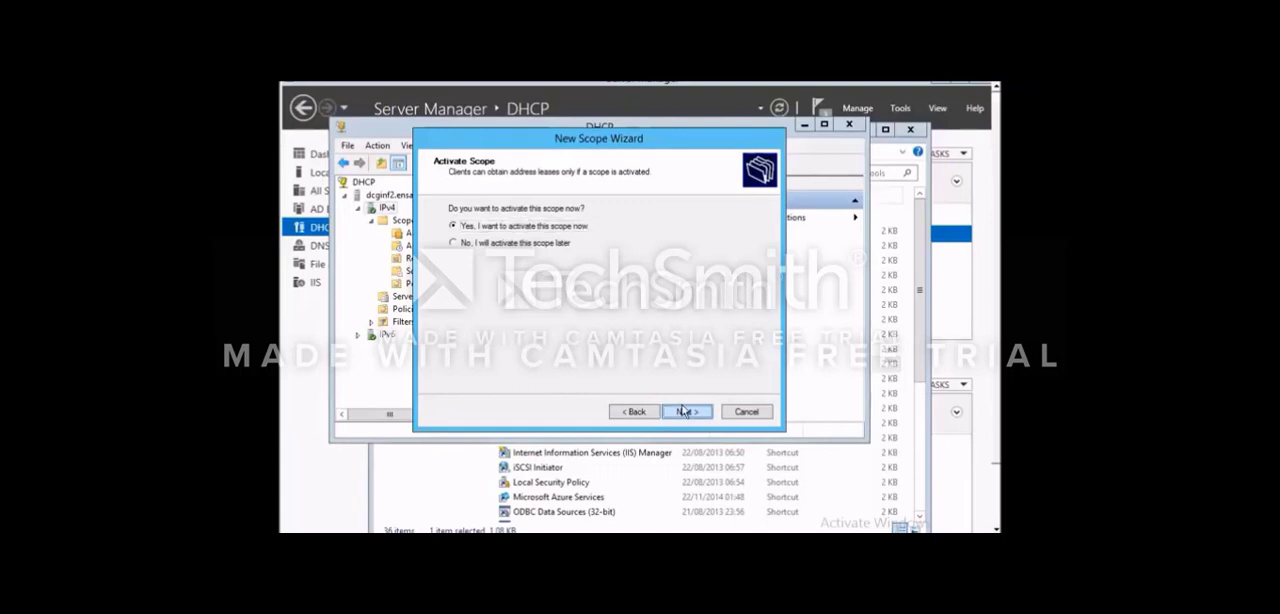
left_click(686, 411)
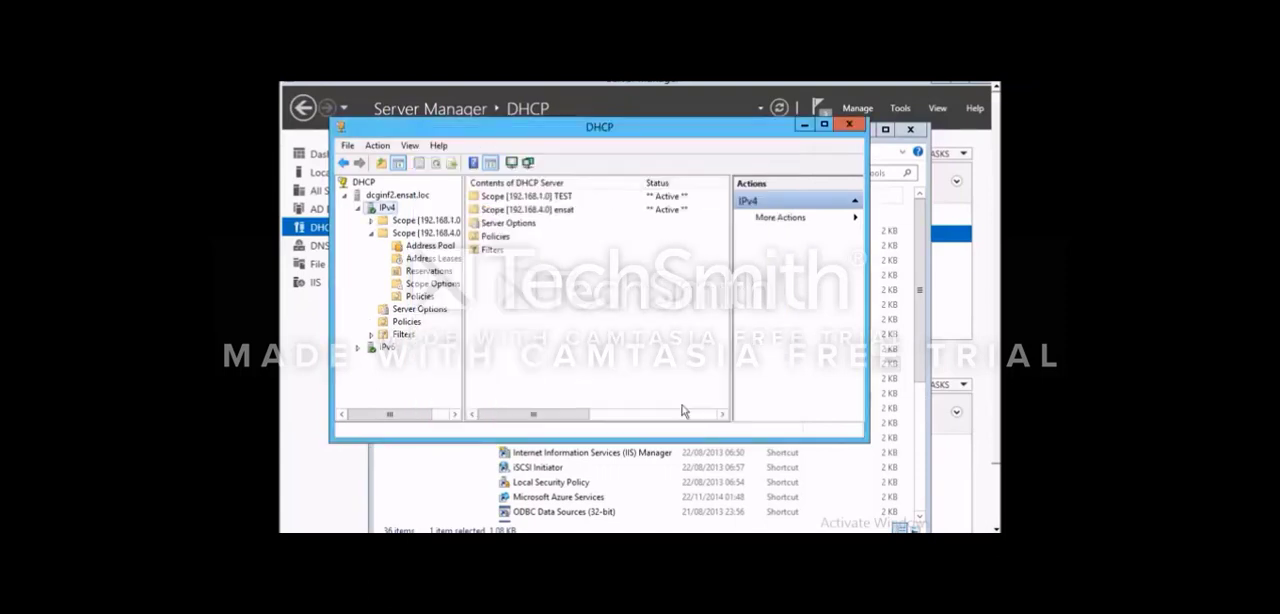
- Expand the new TEST scope in the console tree and review its general properties
left_click_drag(400, 417, 437, 420)
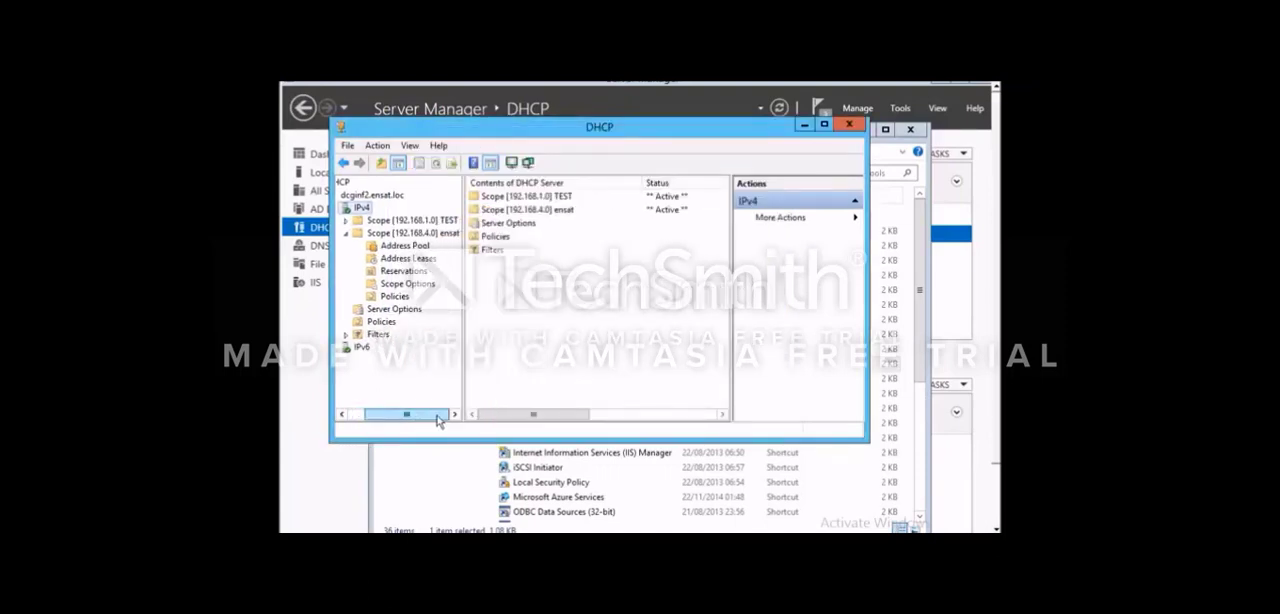
double_click(441, 226)
right_click(385, 225)
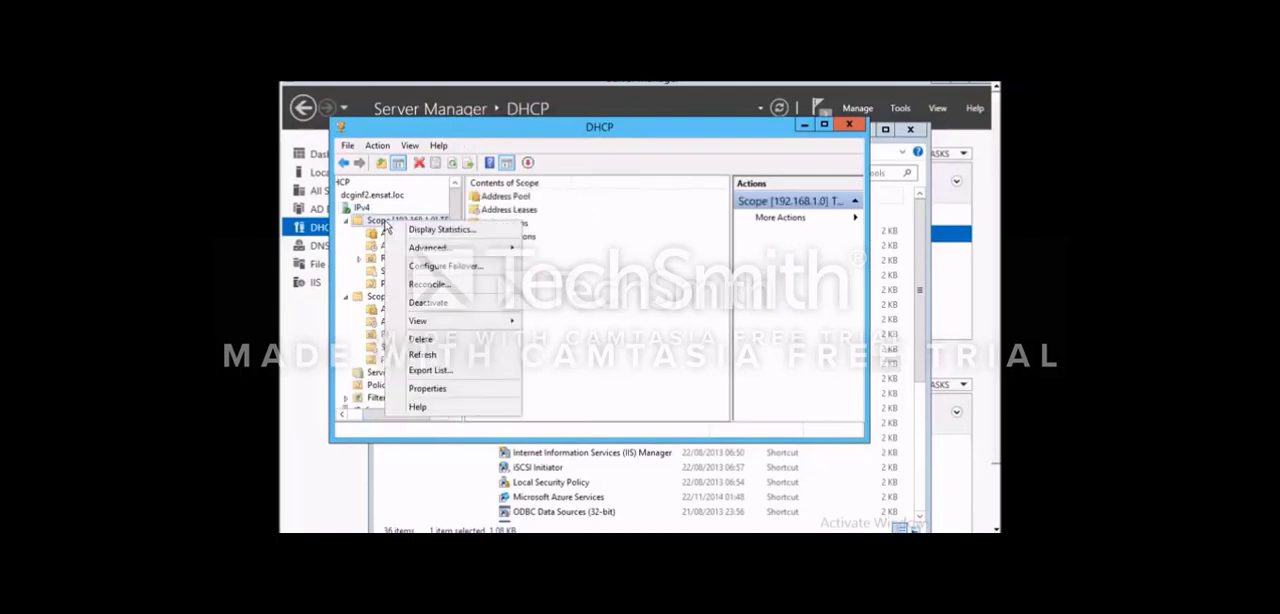
left_click(574, 319)
right_click(403, 219)
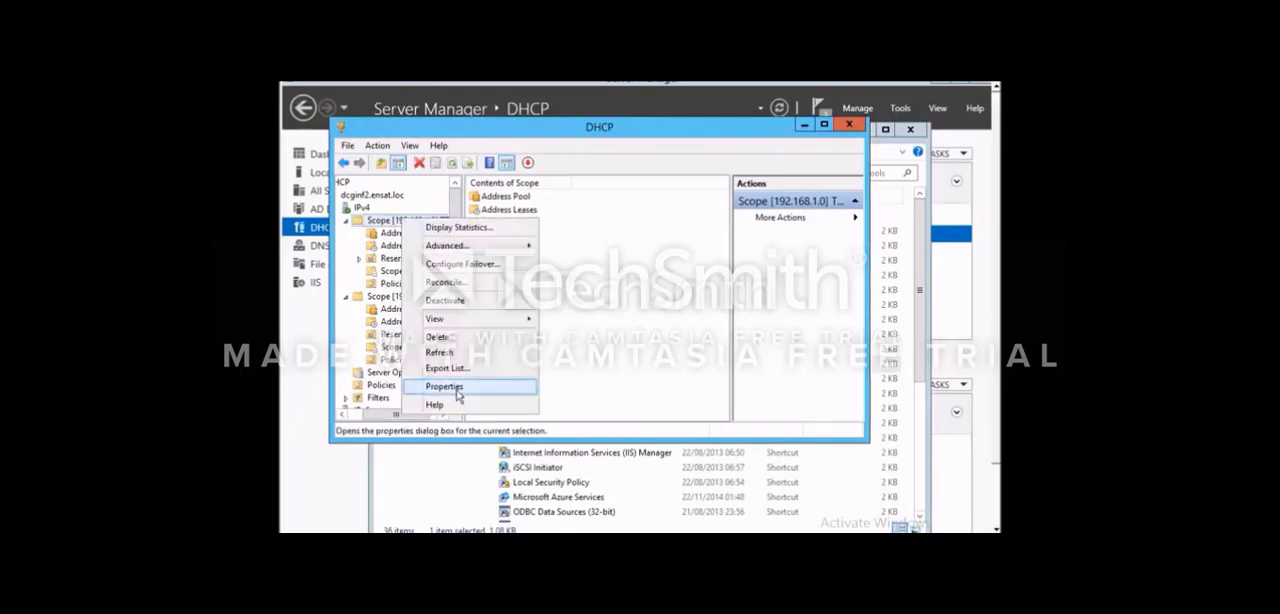
left_click(458, 396)
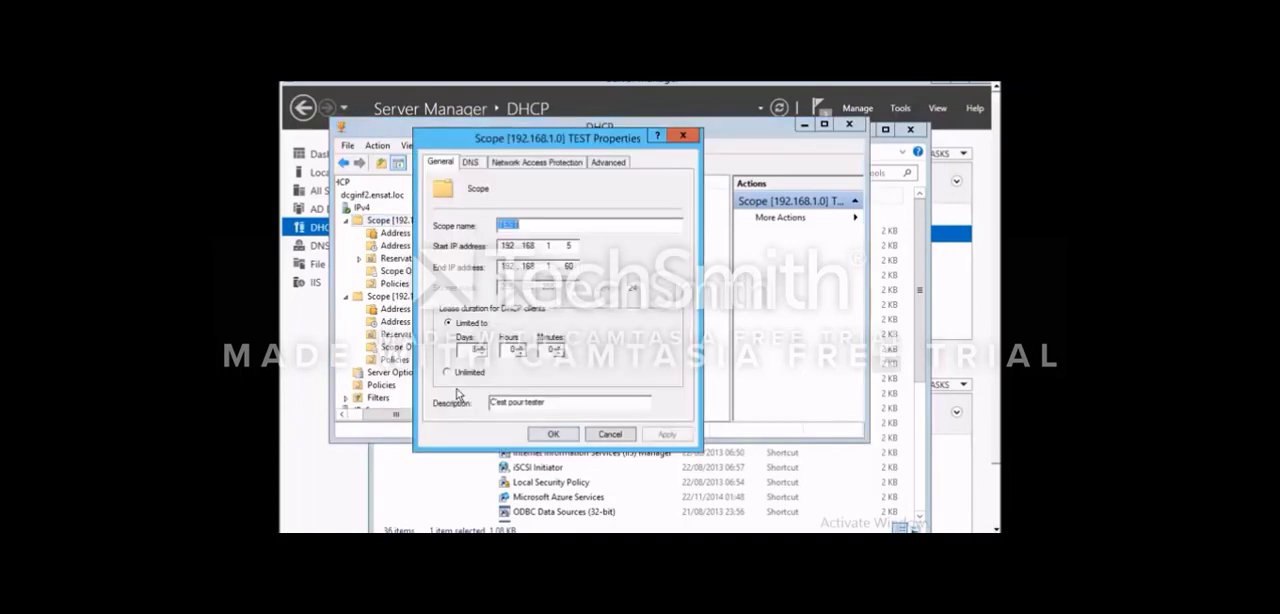
left_click(680, 137)
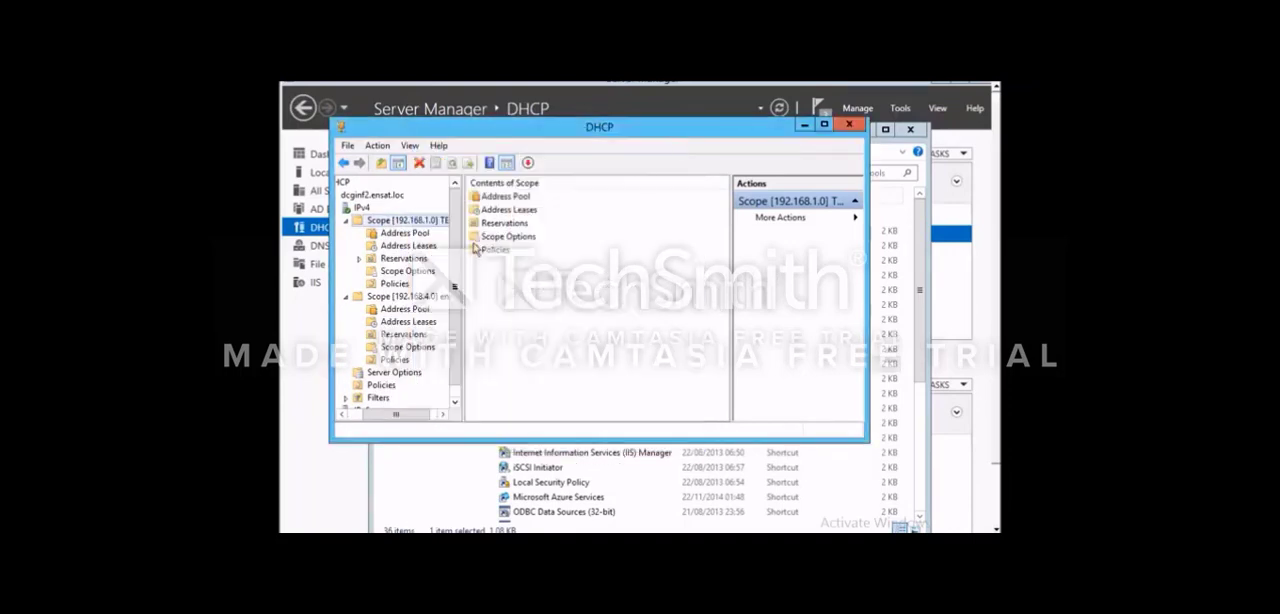
- Review the address pool of the TEST scope
left_click(425, 244)
left_click(424, 234)
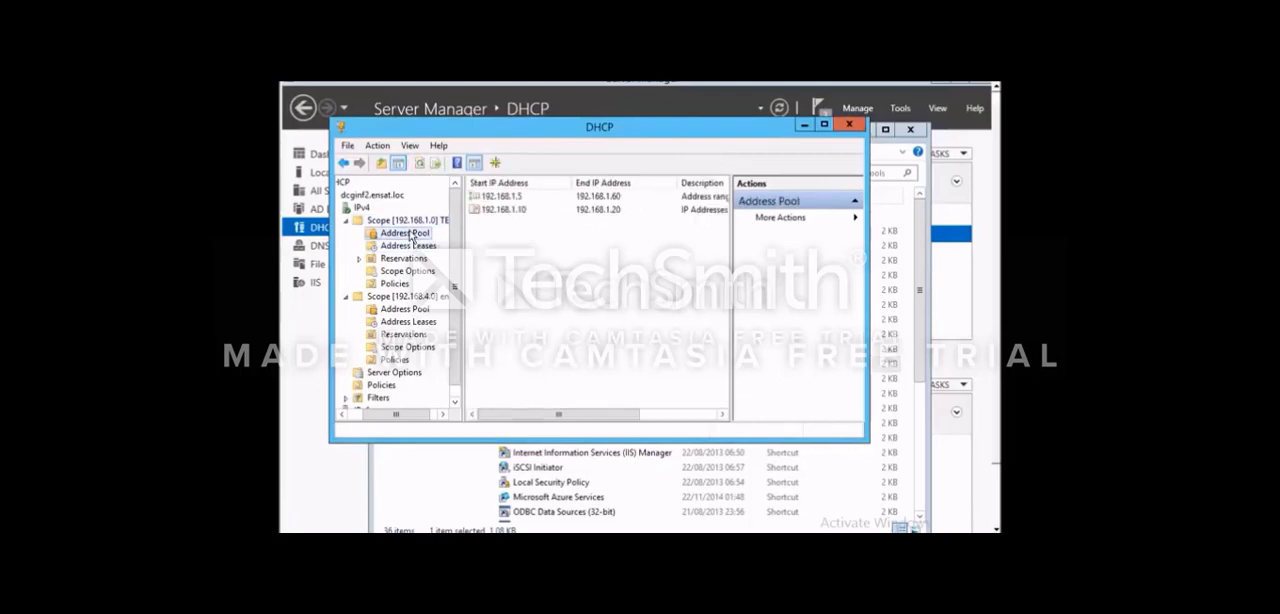
left_click(408, 220)
right_click(412, 221)
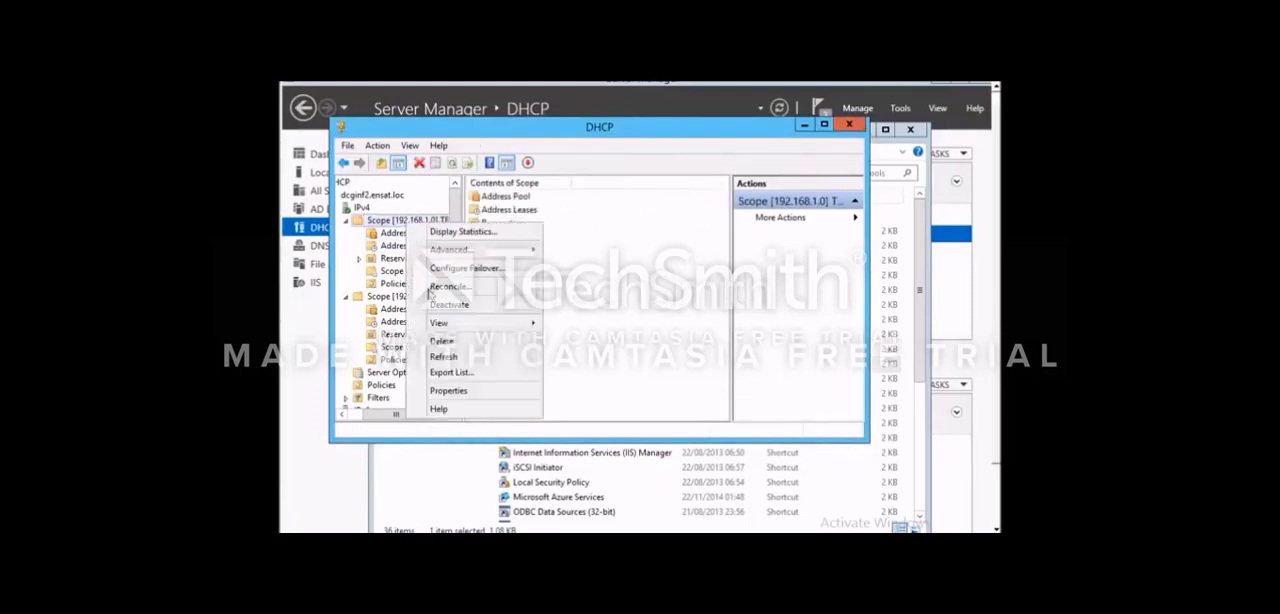
left_click(443, 341)
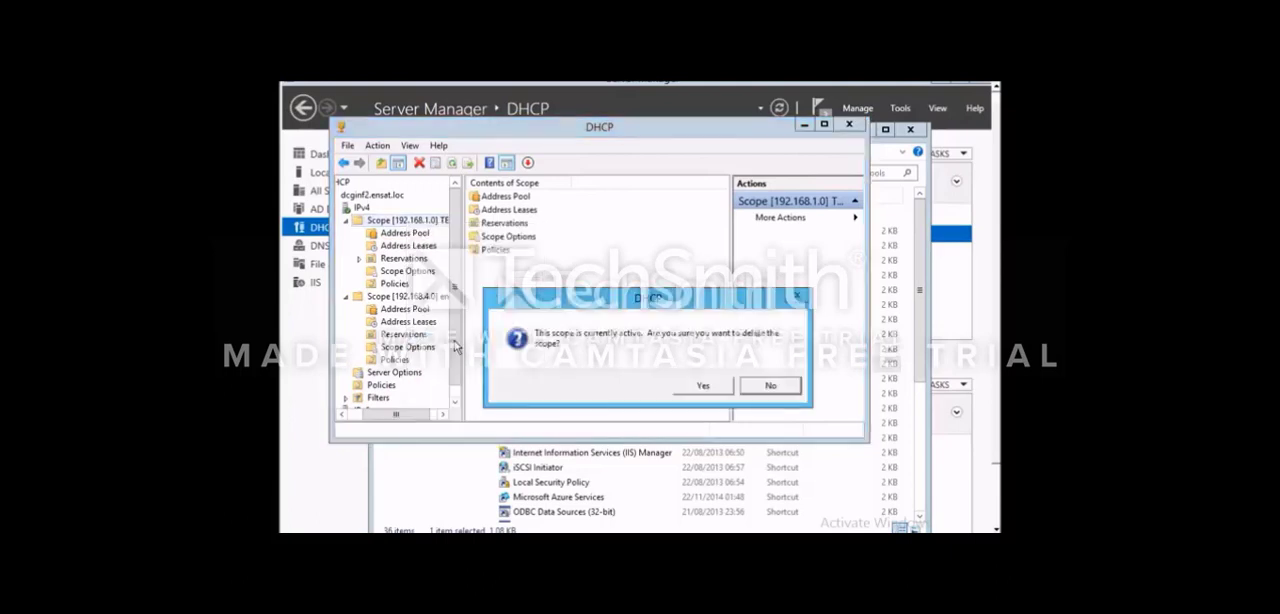
left_click(748, 386)
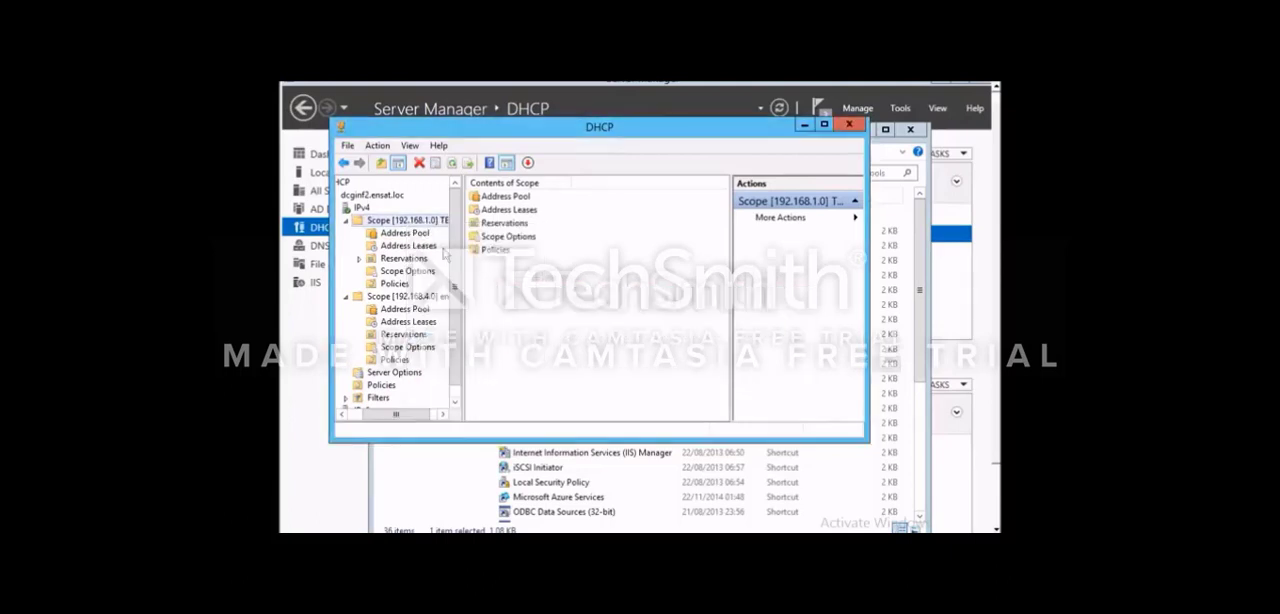
- Deactivate the 192.168.1.0 TEST scope and confirm disabling it
right_click(403, 228)
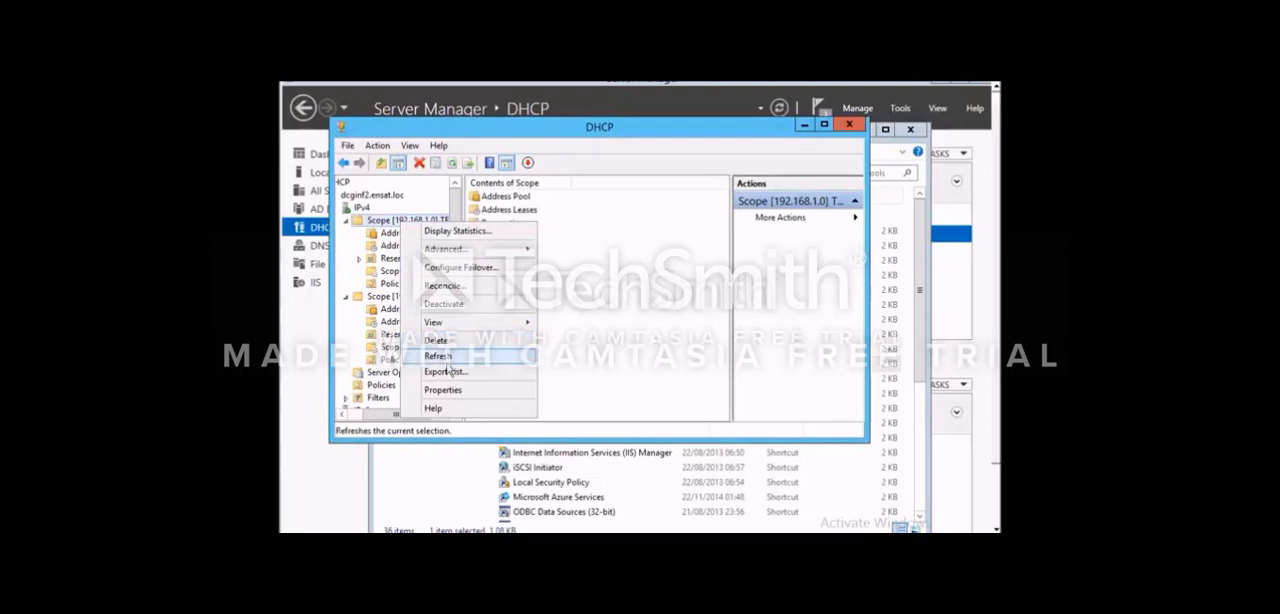
left_click(447, 305)
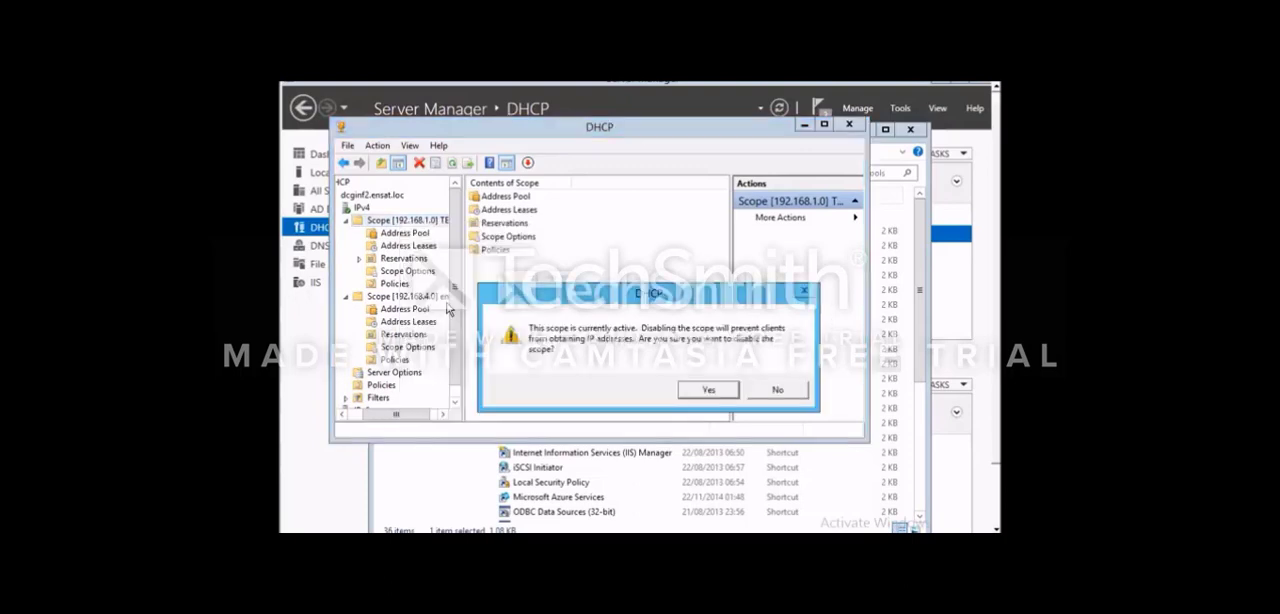
left_click(703, 390)
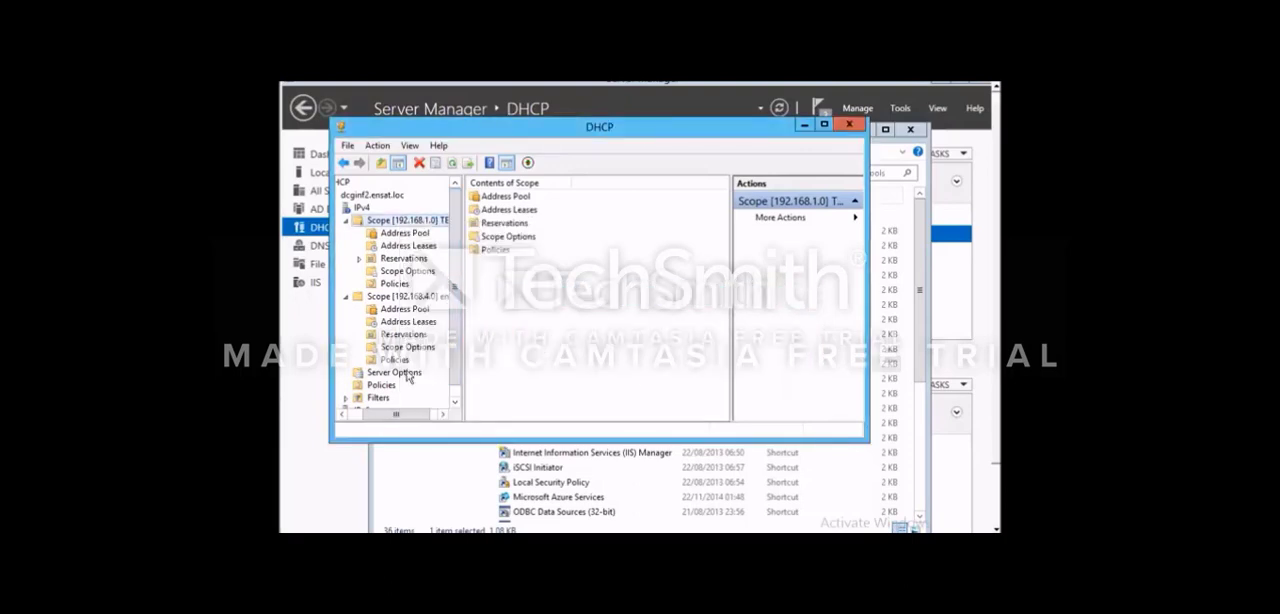
- Widen the console tree to show the full scope names and review the scopes listed under IPv4
left_click_drag(462, 318, 545, 295)
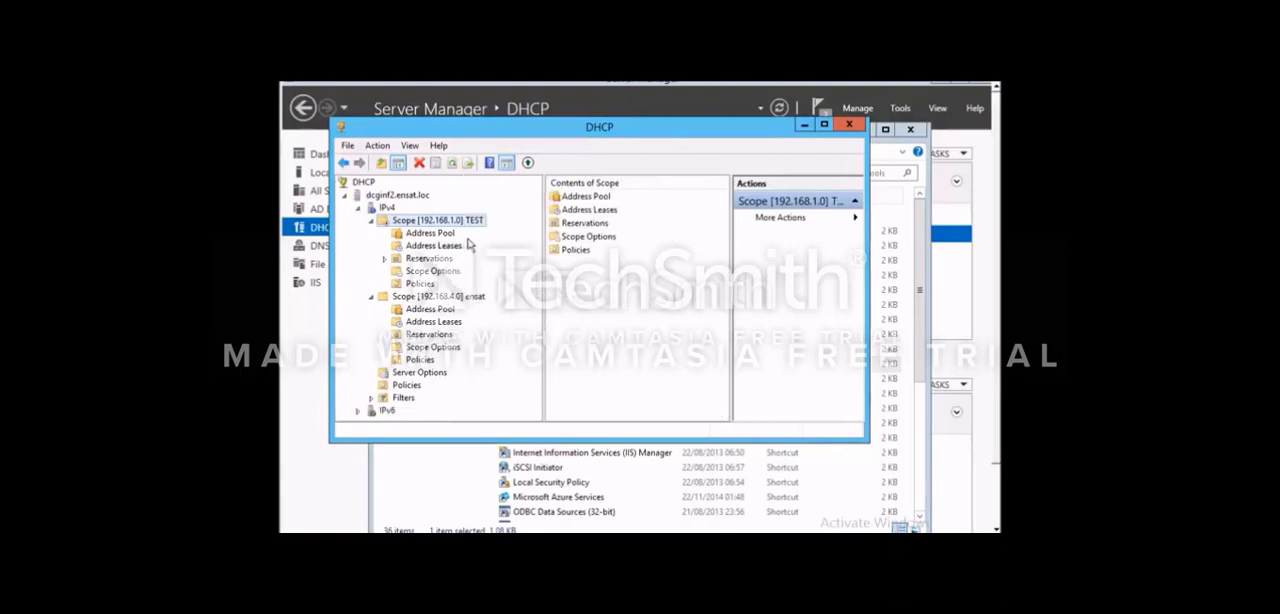
left_click(380, 197)
left_click(384, 208)
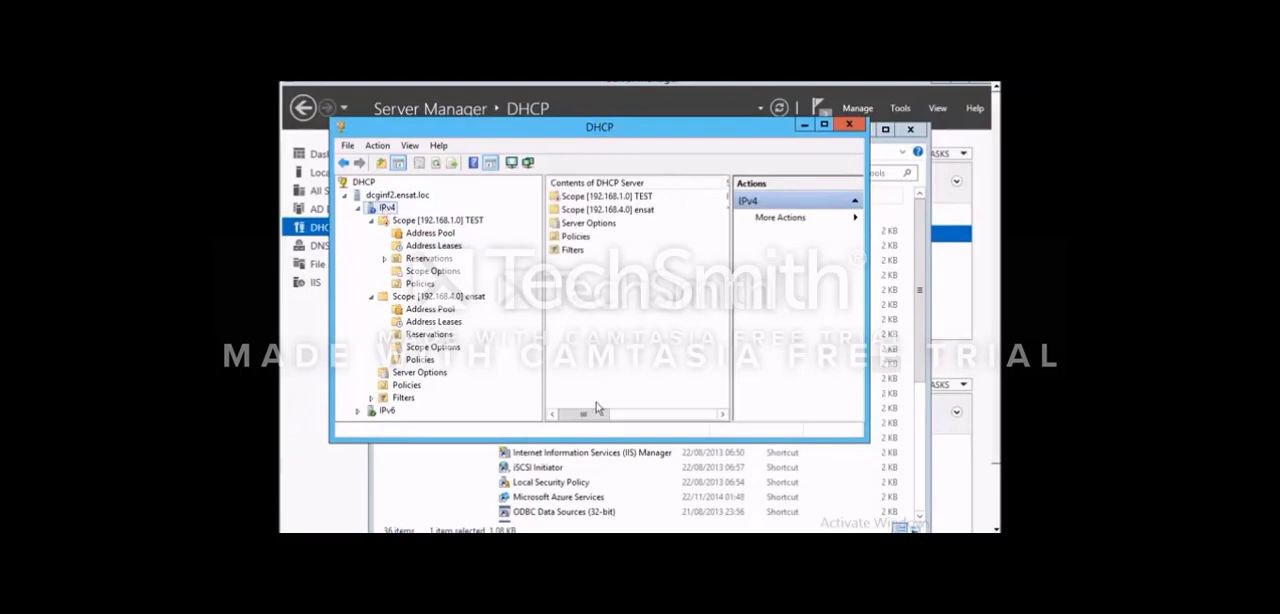
left_click_drag(594, 413, 556, 402)
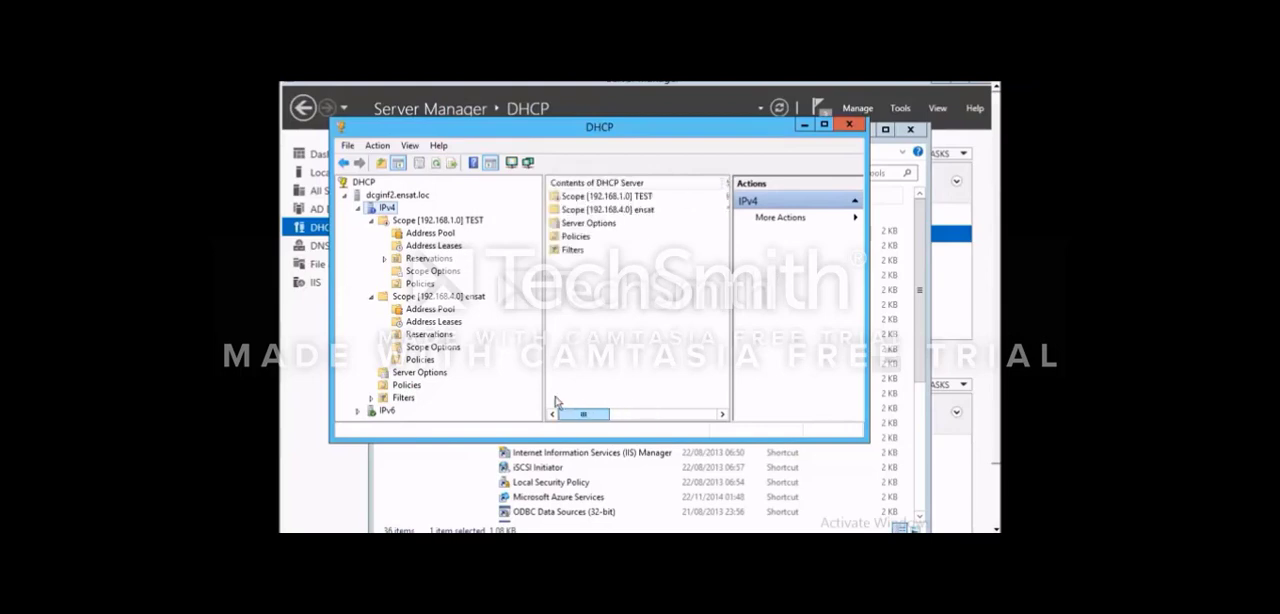
- Delete the deactivated 192.168.1.0 TEST scope from IPv4 and confirm the deletion
left_click(434, 233)
left_click(444, 220)
right_click(446, 221)
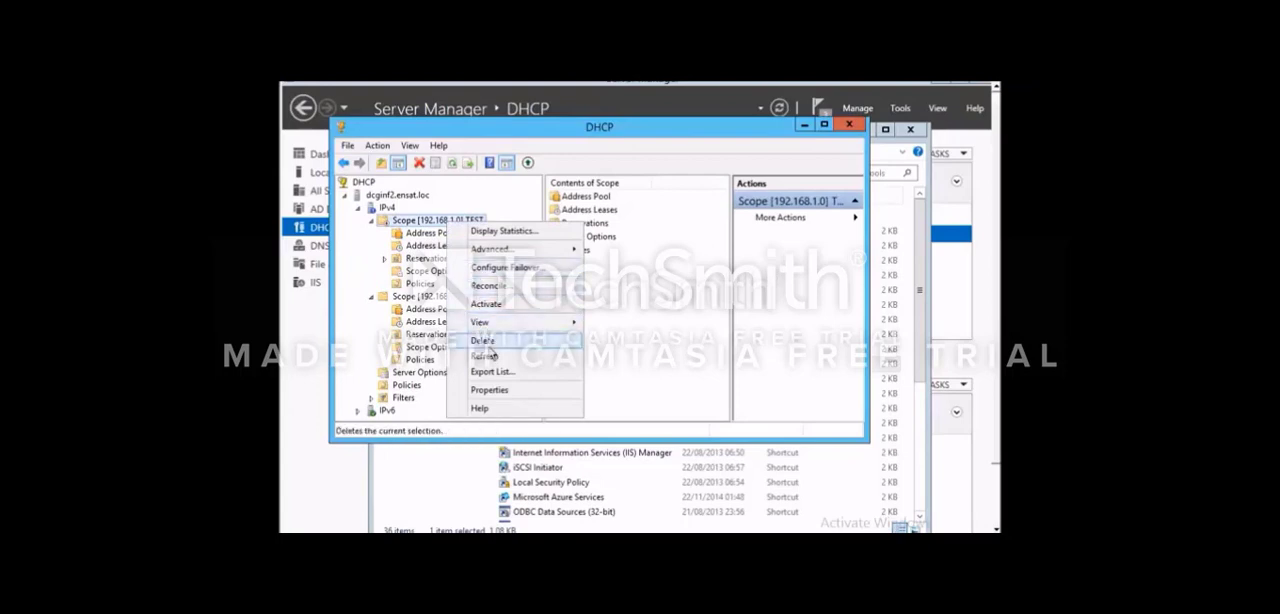
left_click(488, 341)
left_click(643, 388)
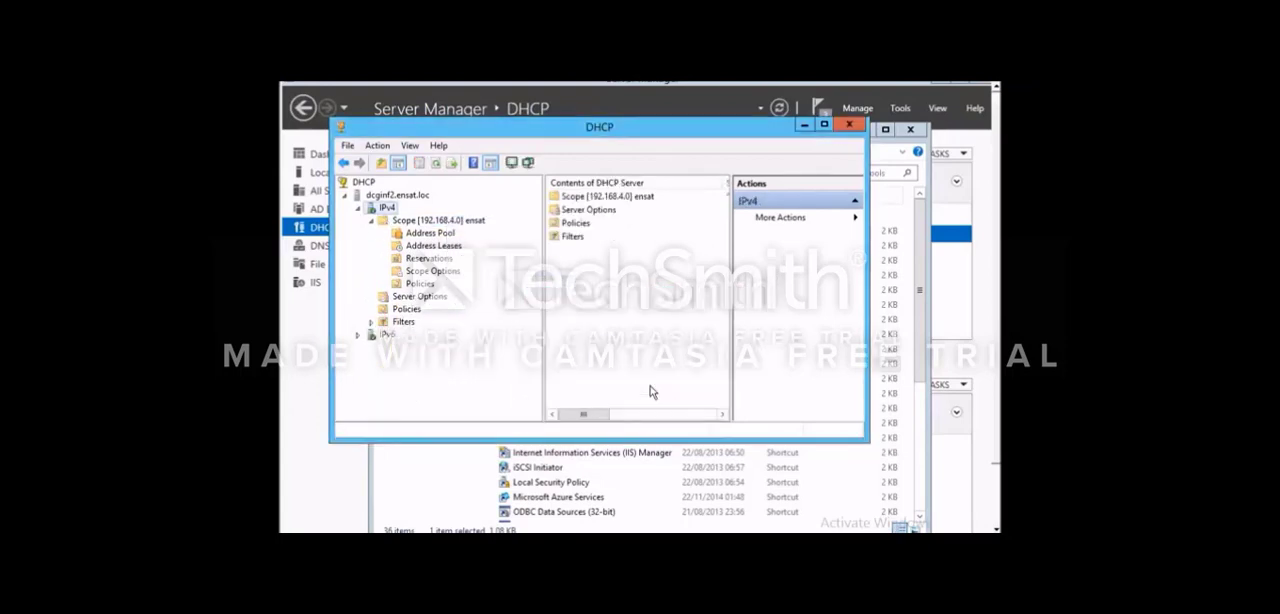